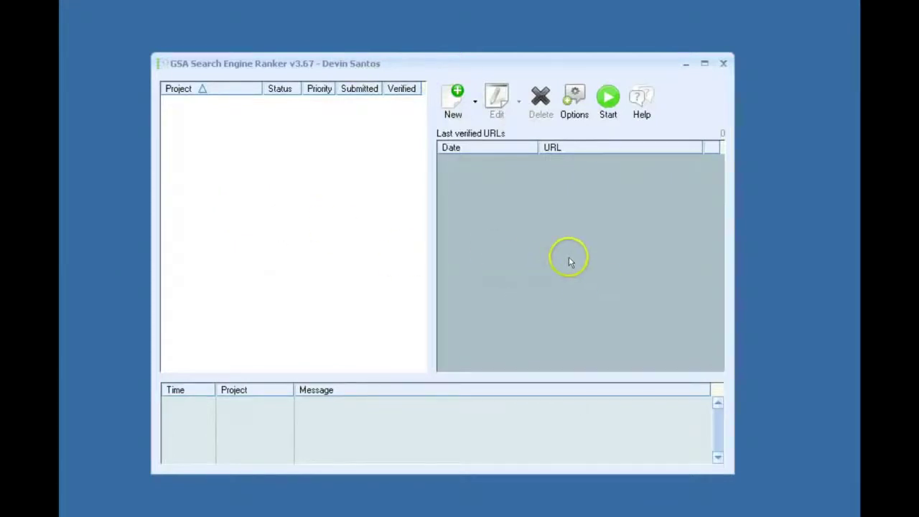
Open the program Settings on the Submission page to check threads (80) and HTML timeout (120 s).
{"action": "left_click", "coordinate": [573, 97]}
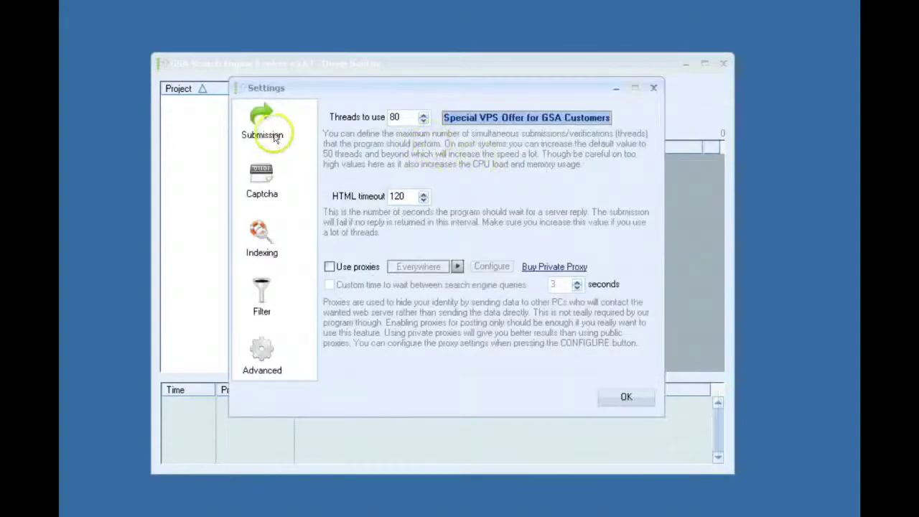
{"action": "left_click", "coordinate": [263, 124]}
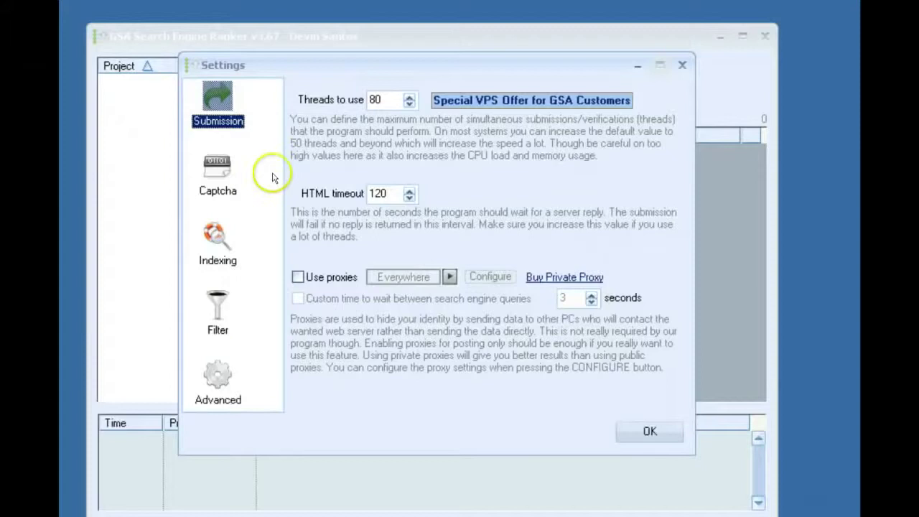
Raise submission threads from 80 to 100 and turn on Use proxies.
{"action": "double_click", "coordinate": [375, 100]}
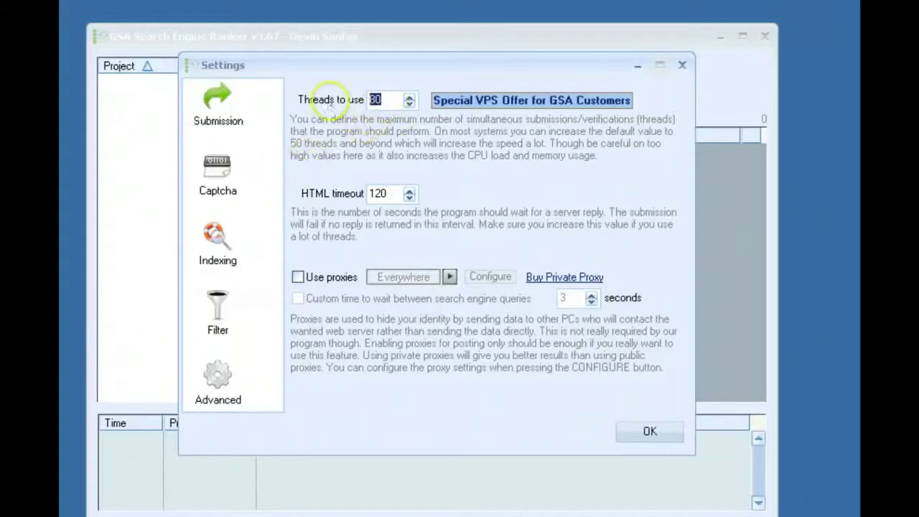
{"action": "type", "text": "100"}
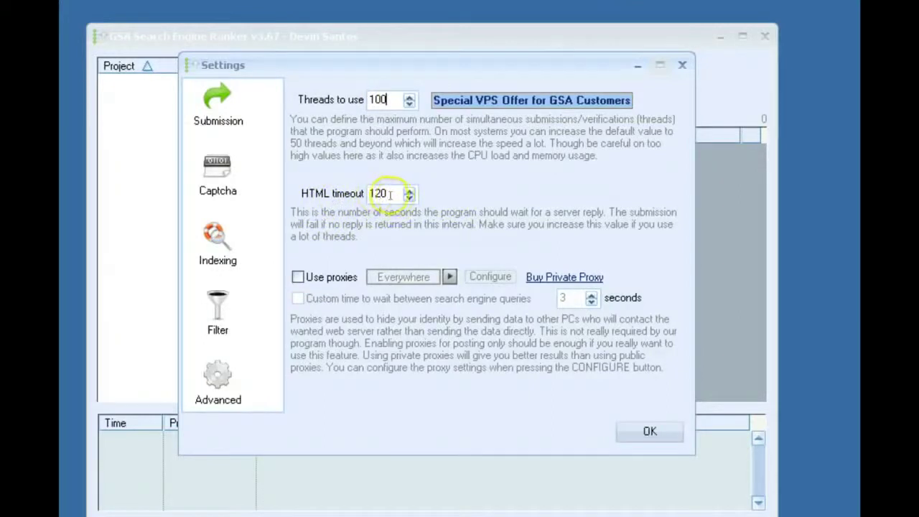
{"action": "left_click", "coordinate": [346, 278]}
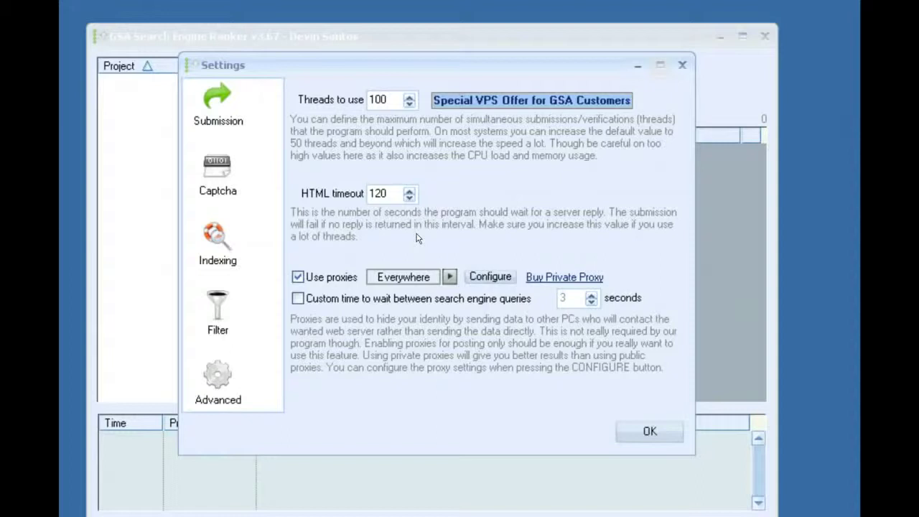
{"action": "left_click", "coordinate": [485, 276]}
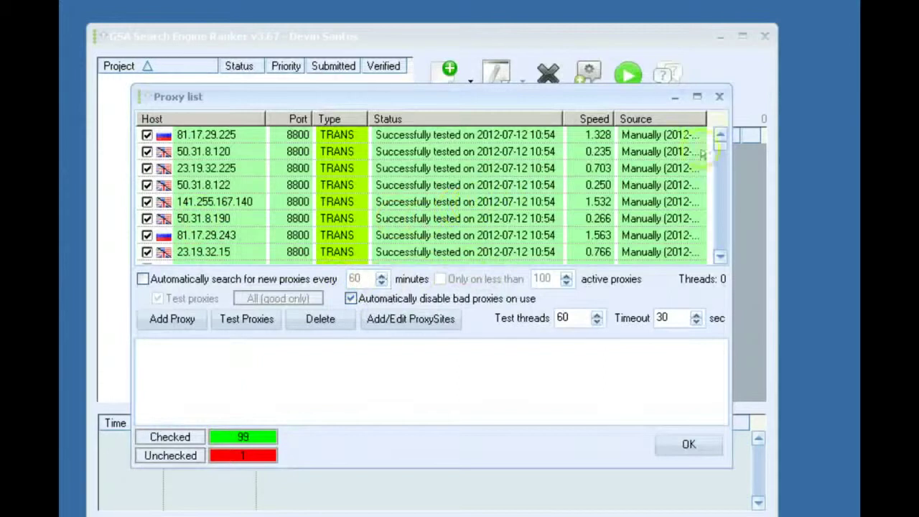
{"action": "left_click", "coordinate": [717, 96]}
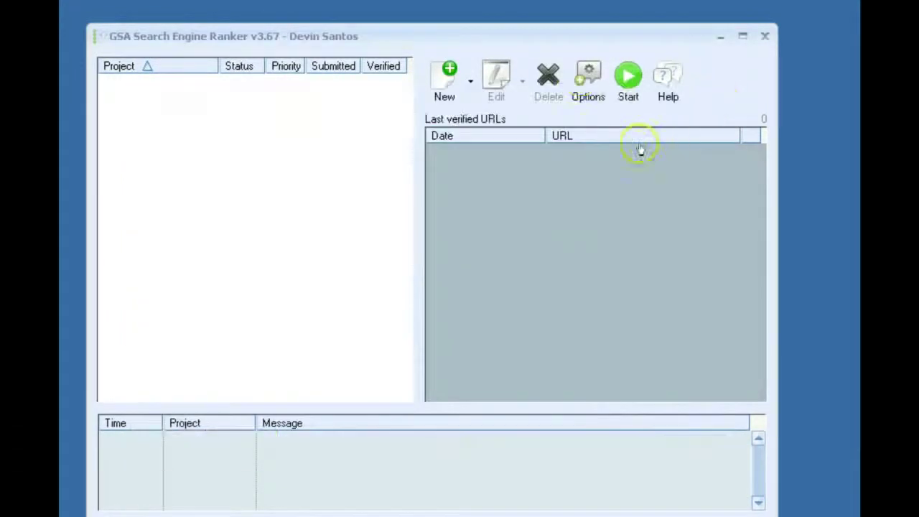
{"action": "left_click", "coordinate": [588, 76]}
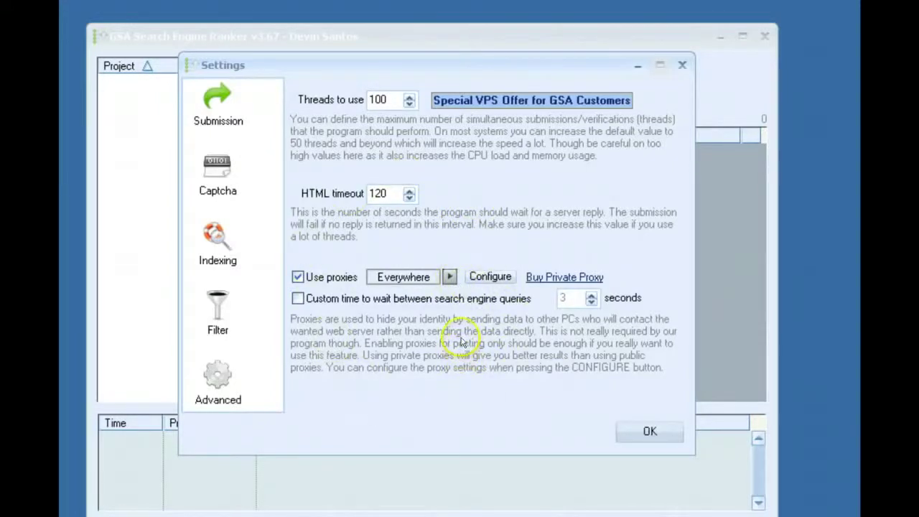
Retest all 100 proxies against bing.com, including unchecked ones, and close the proxy list.
{"action": "left_click", "coordinate": [491, 277]}
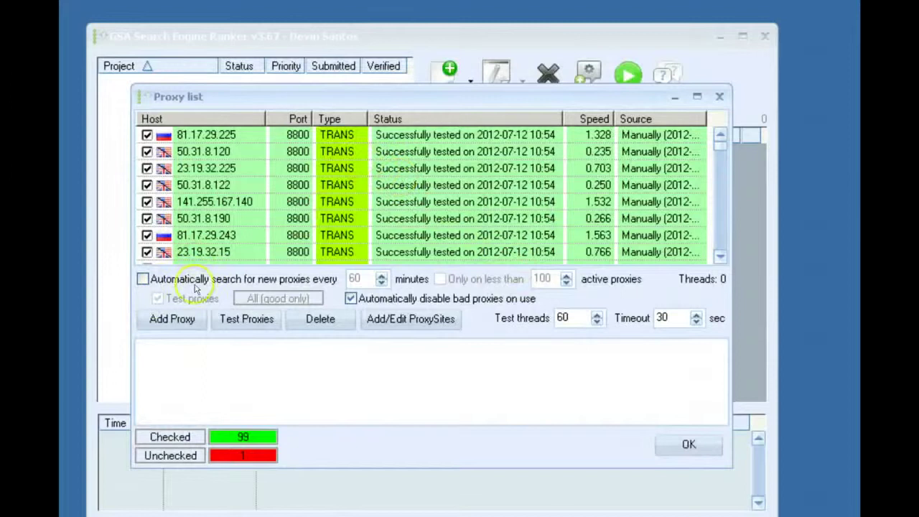
{"action": "left_click", "coordinate": [248, 320]}
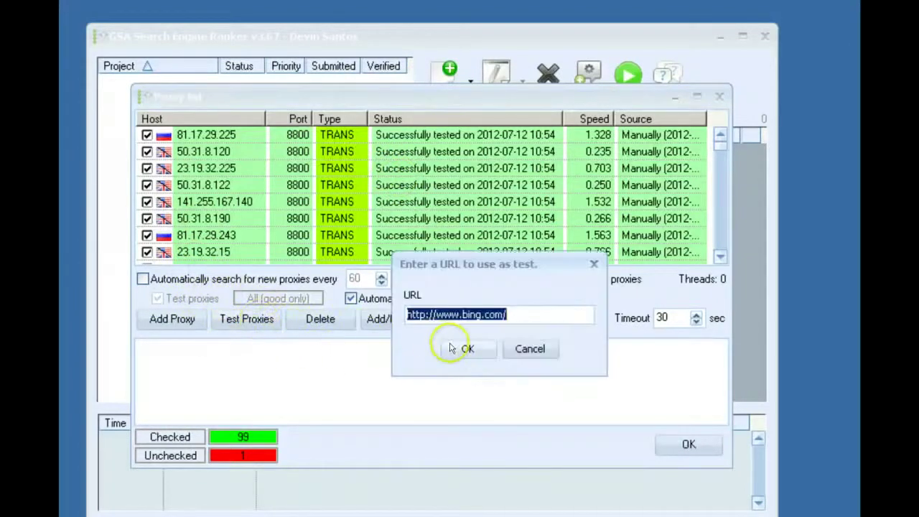
{"action": "left_click", "coordinate": [455, 349]}
{"action": "left_click", "coordinate": [453, 349]}
{"action": "left_click", "coordinate": [564, 361]}
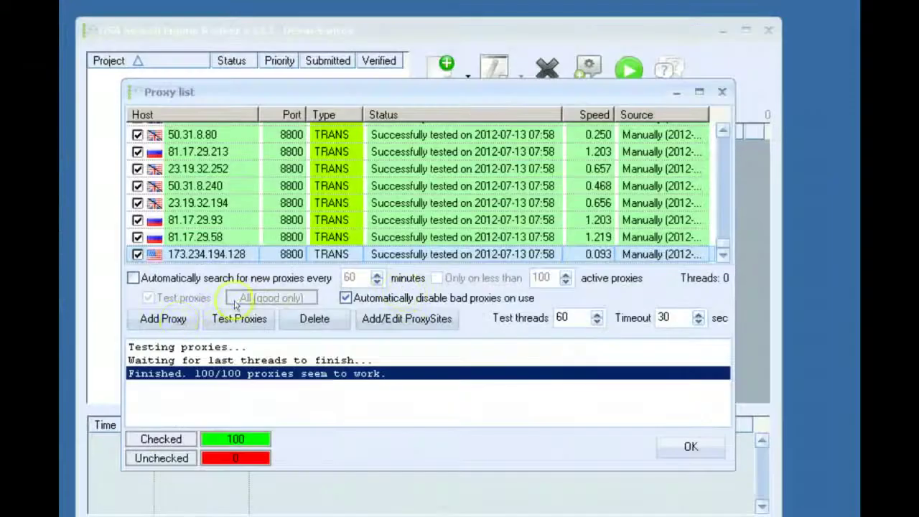
{"action": "left_click", "coordinate": [165, 319]}
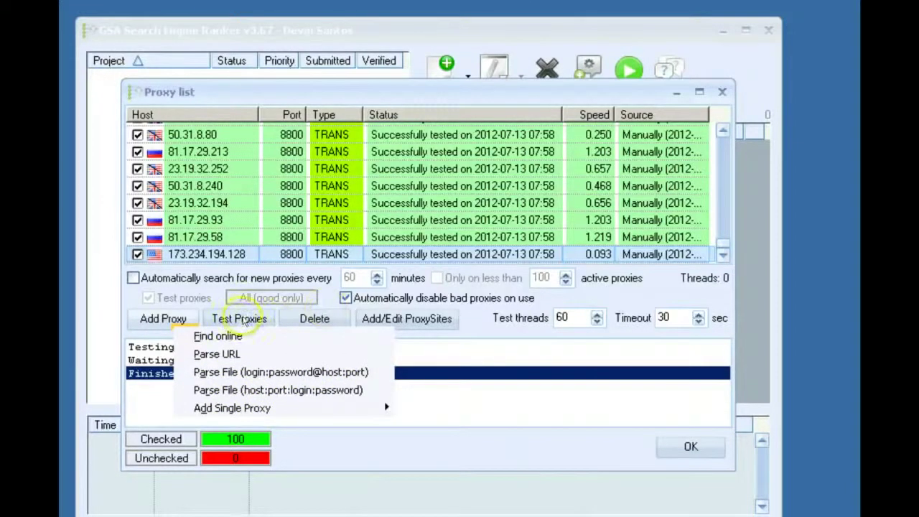
{"action": "left_click", "coordinate": [519, 332]}
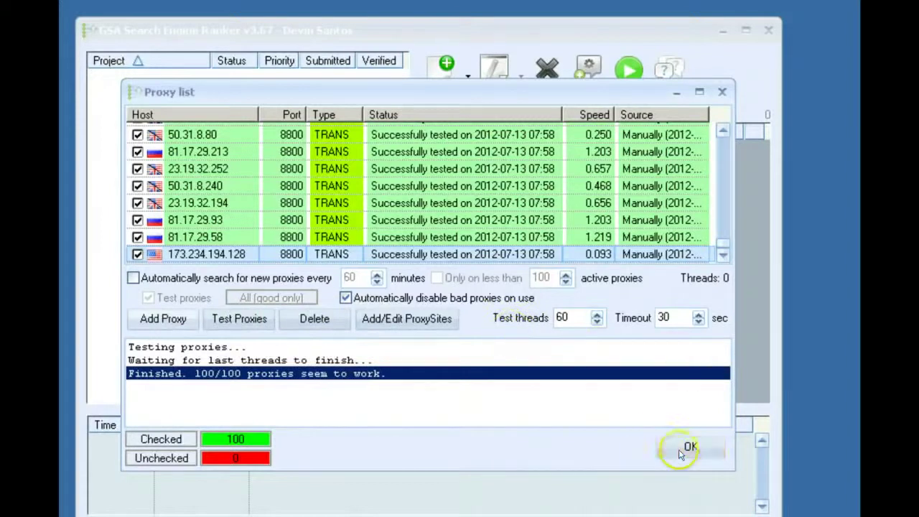
{"action": "left_click", "coordinate": [681, 449]}
{"action": "left_click", "coordinate": [588, 75]}
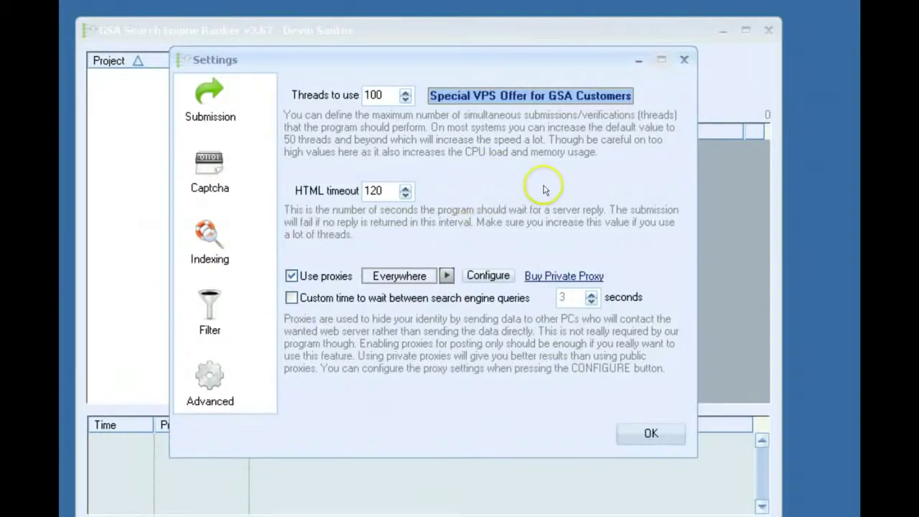
Enable a custom 5-second wait between search engine queries, acknowledging the warning.
{"action": "left_click", "coordinate": [316, 301]}
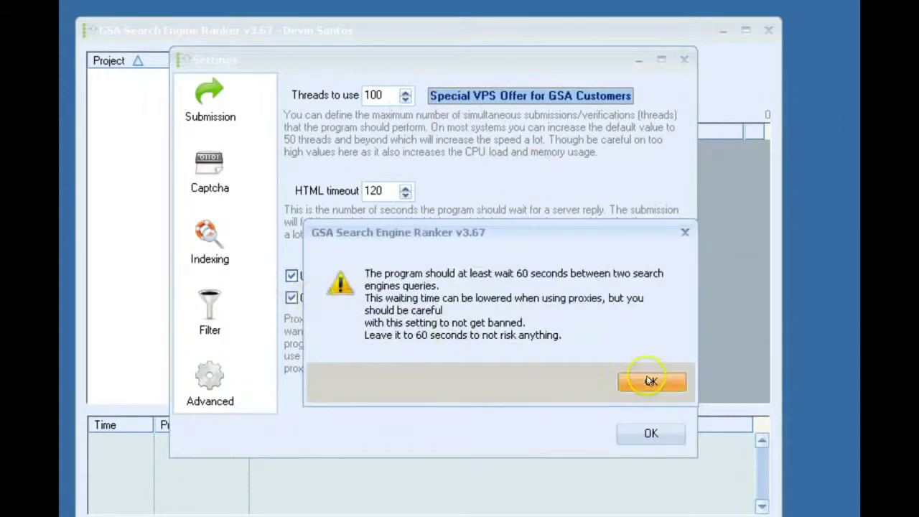
{"action": "left_click", "coordinate": [650, 381]}
{"action": "double_click", "coordinate": [575, 298]}
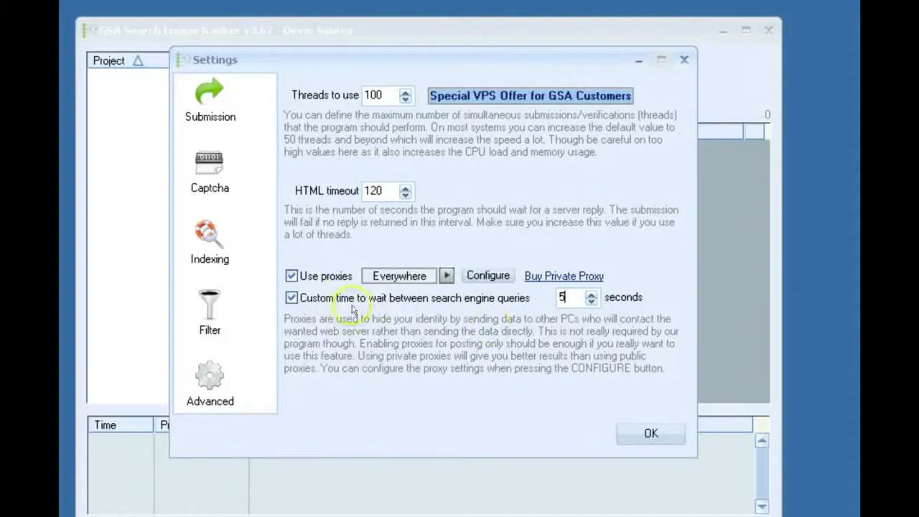
{"action": "left_click", "coordinate": [207, 180]}
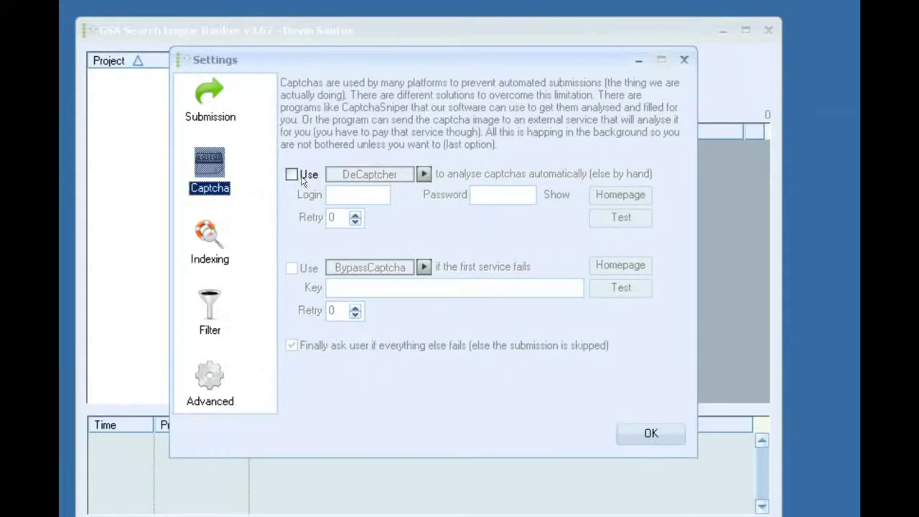
Turn on automatic captcha solving without asking the user on failure, and cycle the primary service options.
{"action": "left_click", "coordinate": [307, 178]}
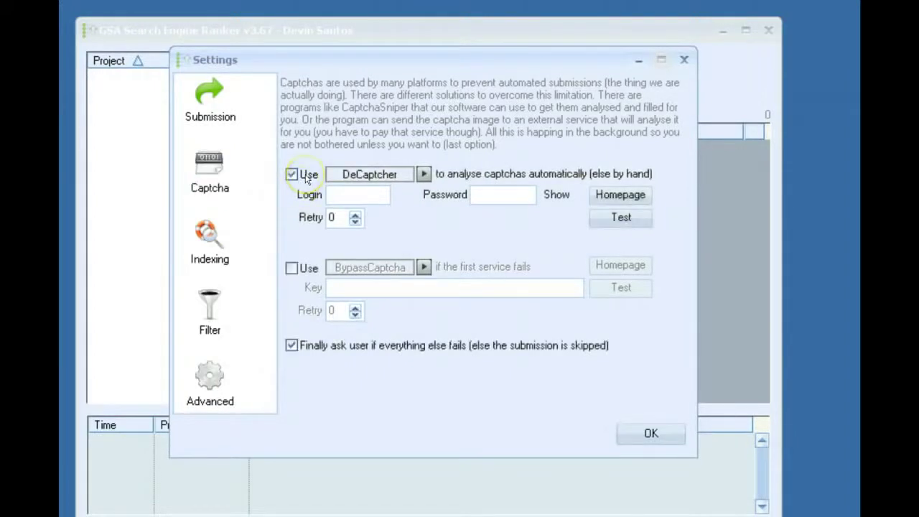
{"action": "left_click", "coordinate": [291, 351]}
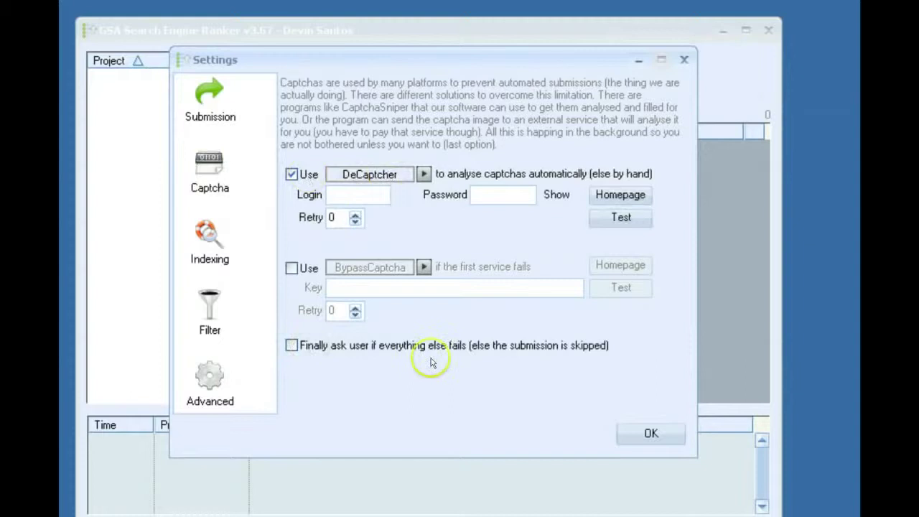
{"action": "left_click", "coordinate": [390, 176]}
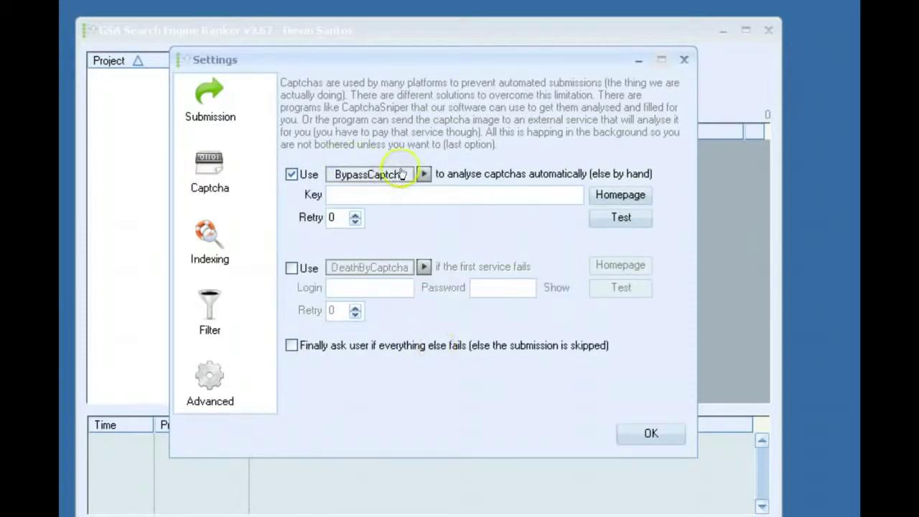
{"action": "left_click", "coordinate": [395, 178]}
{"action": "left_click", "coordinate": [423, 175]}
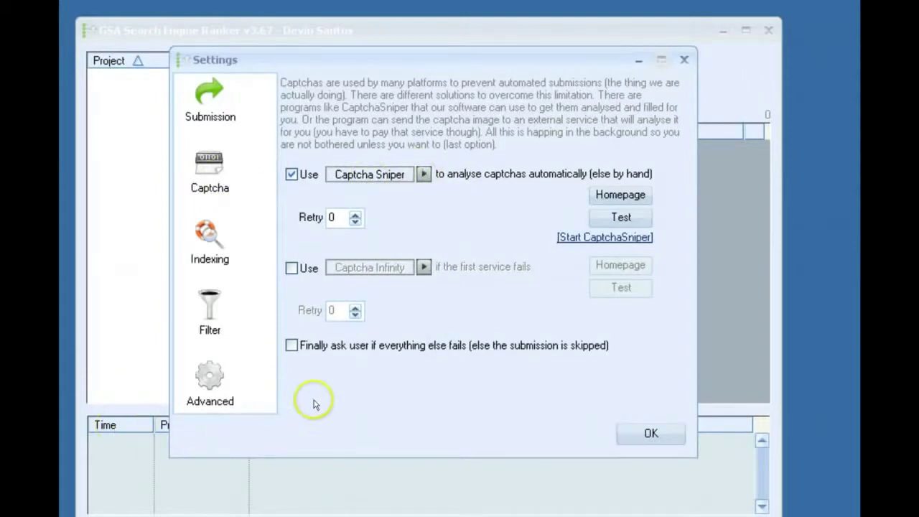
{"action": "left_click", "coordinate": [375, 177]}
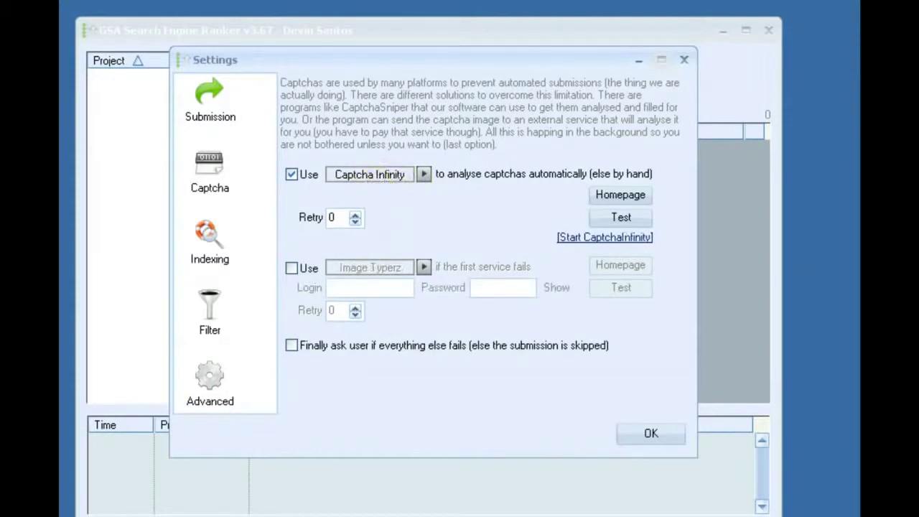
{"action": "left_click", "coordinate": [390, 174]}
{"action": "left_click", "coordinate": [424, 174]}
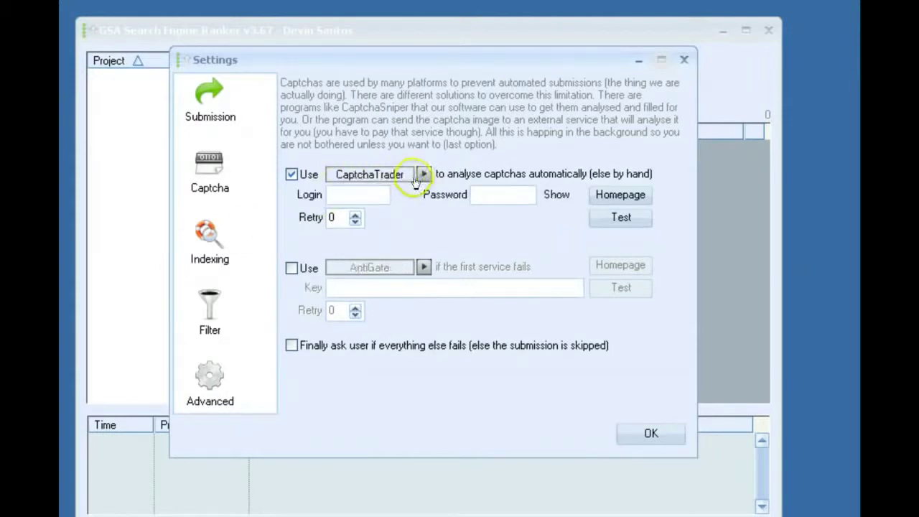
{"action": "left_click", "coordinate": [424, 174]}
{"action": "left_click", "coordinate": [423, 175]}
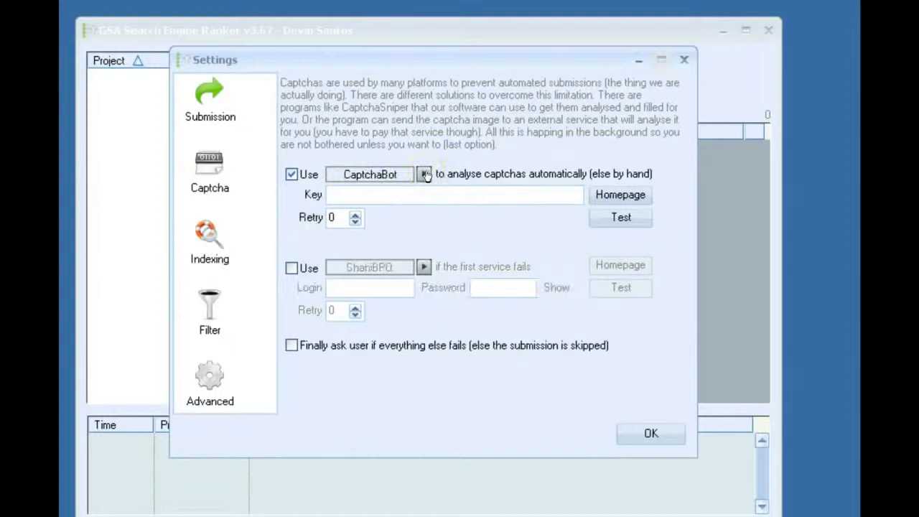
{"action": "left_click", "coordinate": [424, 175]}
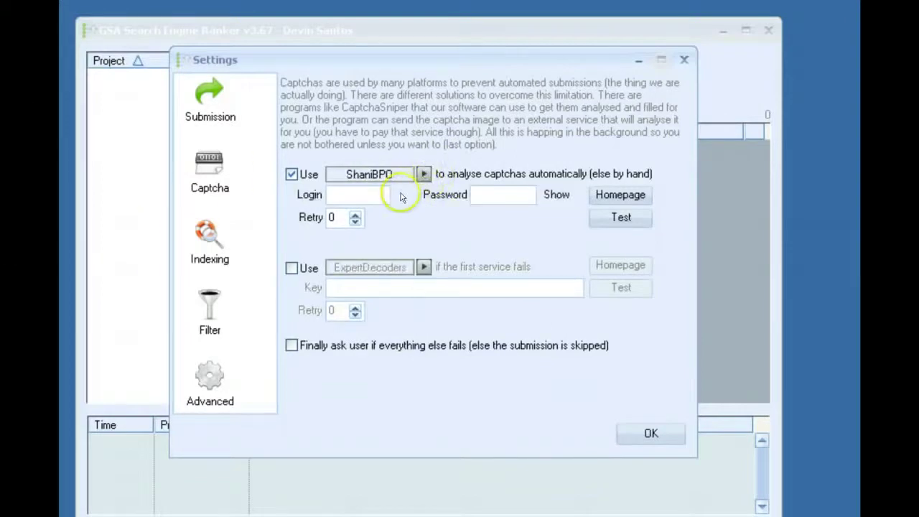
{"action": "left_click", "coordinate": [316, 209]}
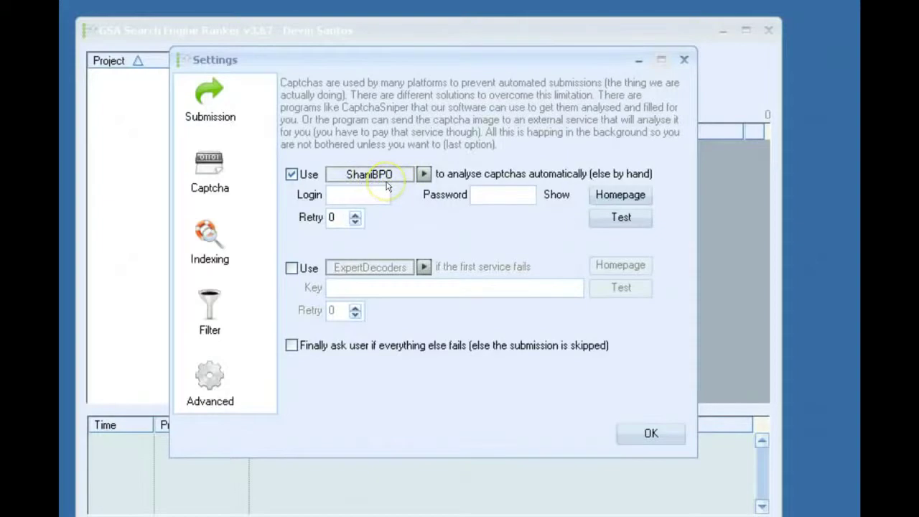
Set DeathByCaptcha as the primary captcha-solving service.
{"action": "left_click", "coordinate": [406, 174]}
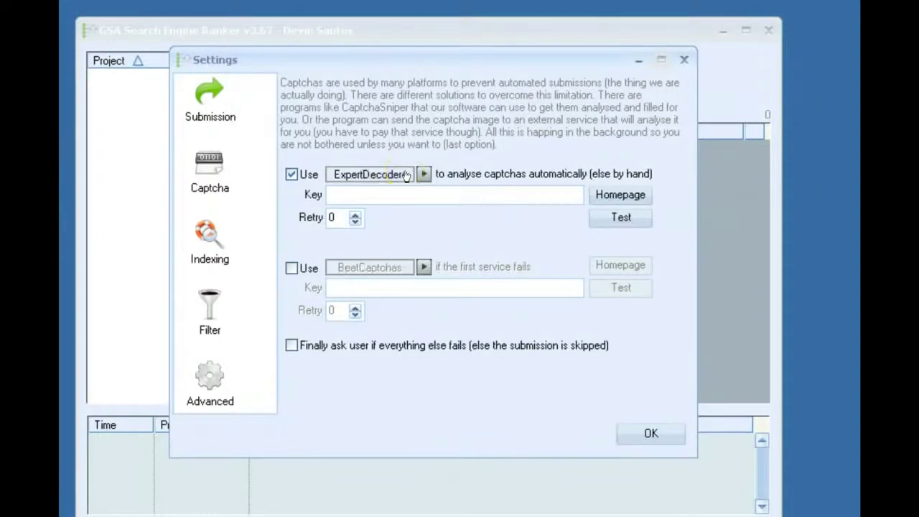
{"action": "left_click", "coordinate": [407, 174]}
{"action": "left_click", "coordinate": [406, 174]}
{"action": "left_click", "coordinate": [407, 174]}
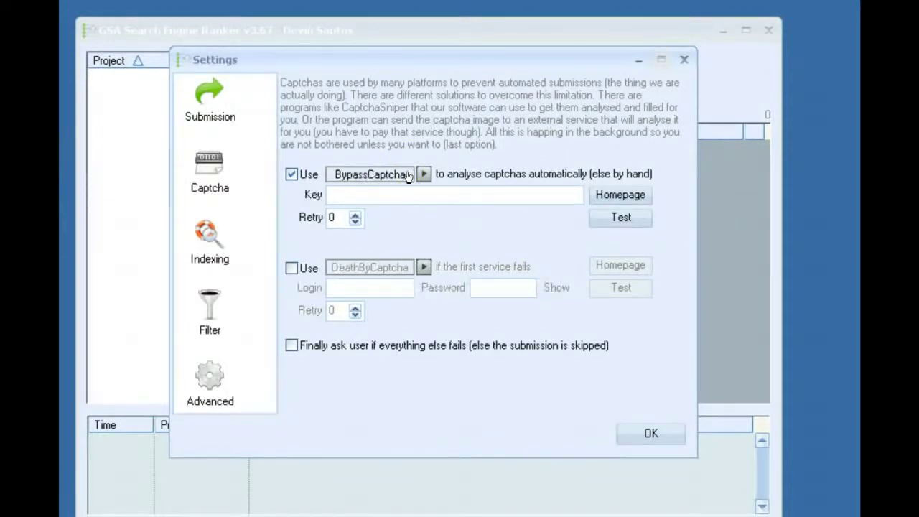
{"action": "left_click", "coordinate": [407, 175]}
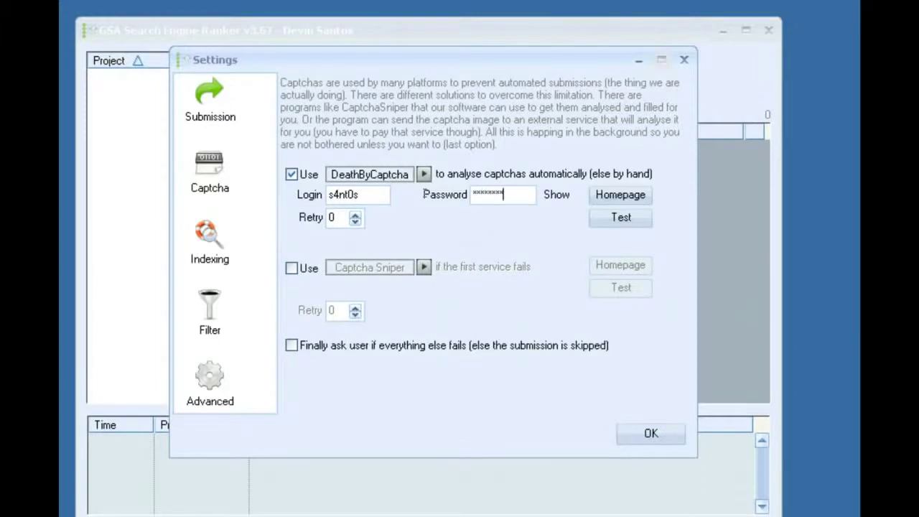
Confirm the DeathByCaptcha account login works, then move to the Indexing settings.
{"action": "left_click", "coordinate": [619, 219]}
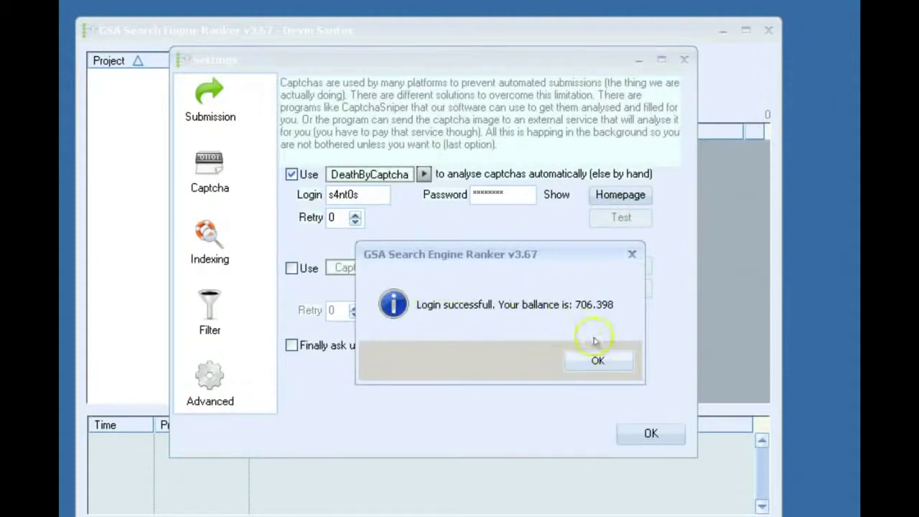
{"action": "left_click", "coordinate": [593, 363]}
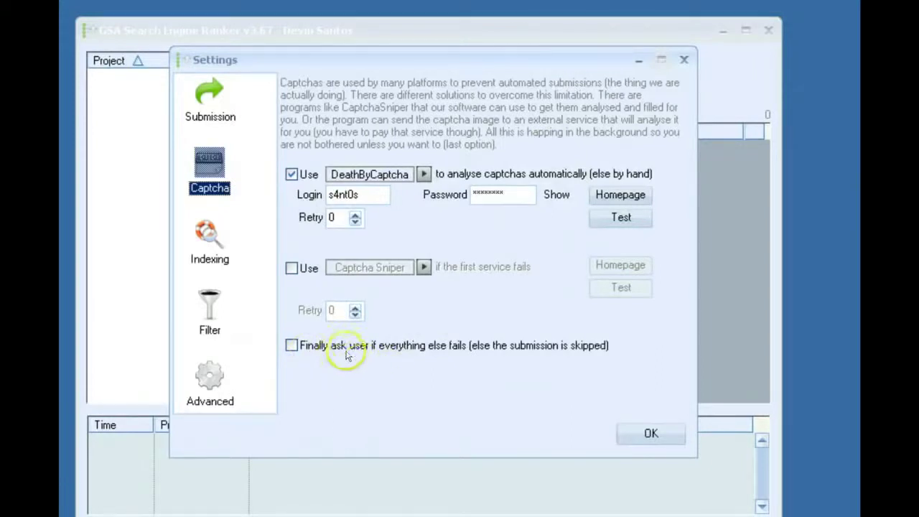
{"action": "left_click", "coordinate": [209, 237]}
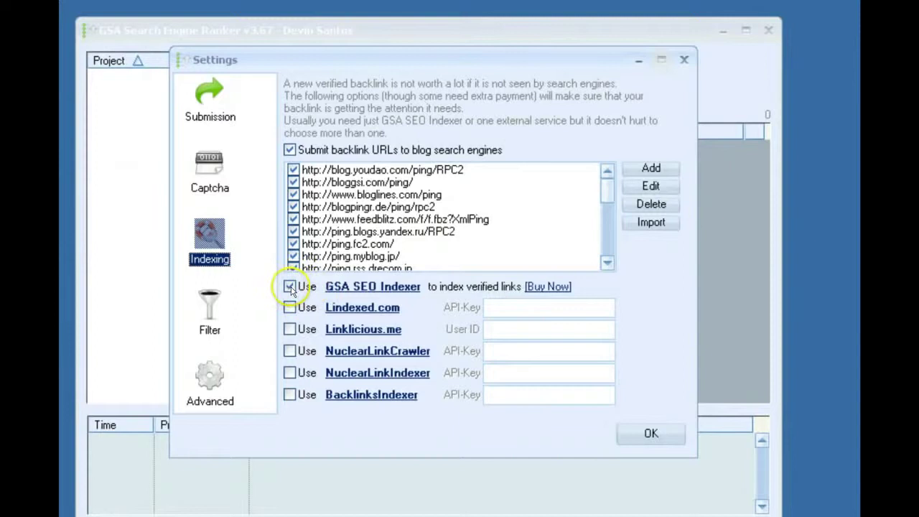
Uncheck Use GSA SEO Indexer, keeping blog ping submission enabled.
{"action": "left_click", "coordinate": [291, 289]}
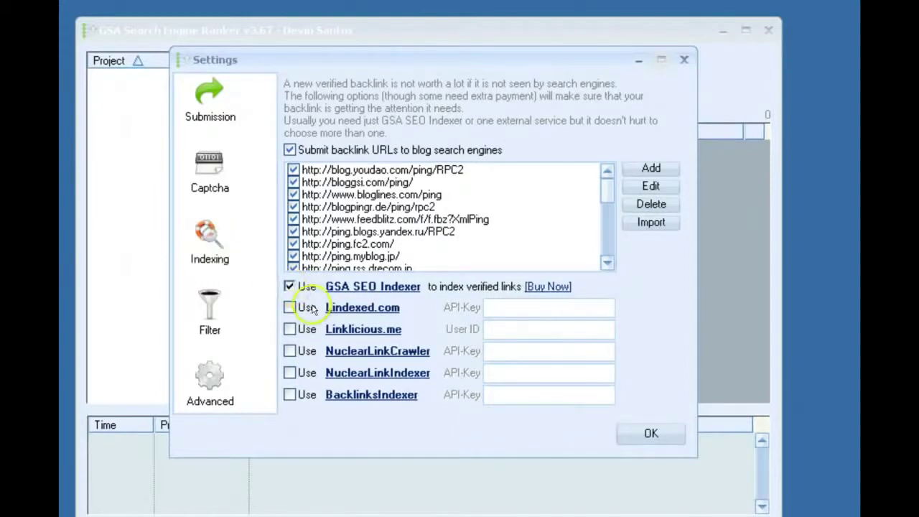
{"action": "left_click", "coordinate": [290, 286]}
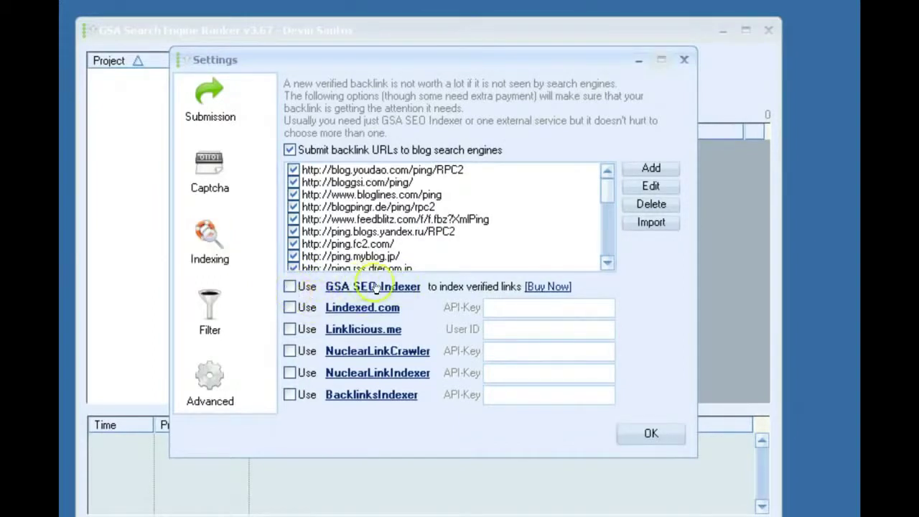
On the Filter page, skip submission to URLs/domains listed on the five enabled blacklists.
{"action": "left_click", "coordinate": [208, 311]}
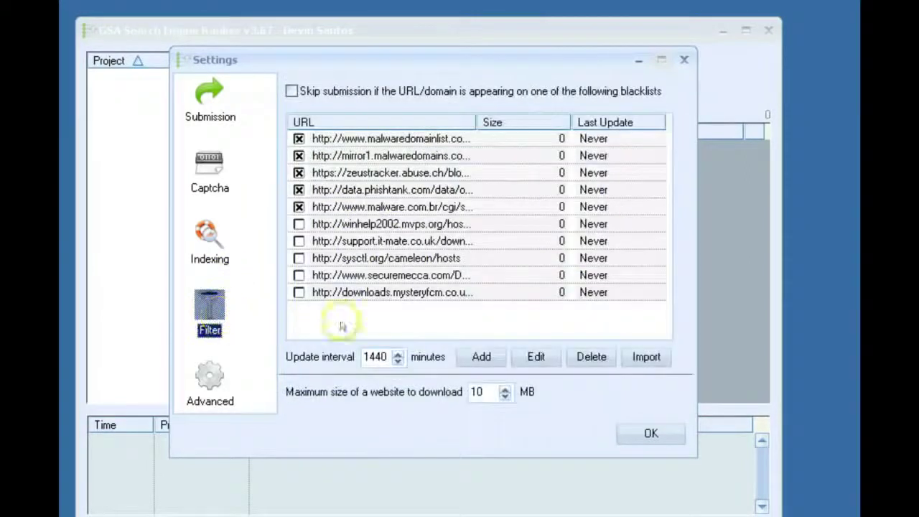
{"action": "left_click", "coordinate": [330, 90]}
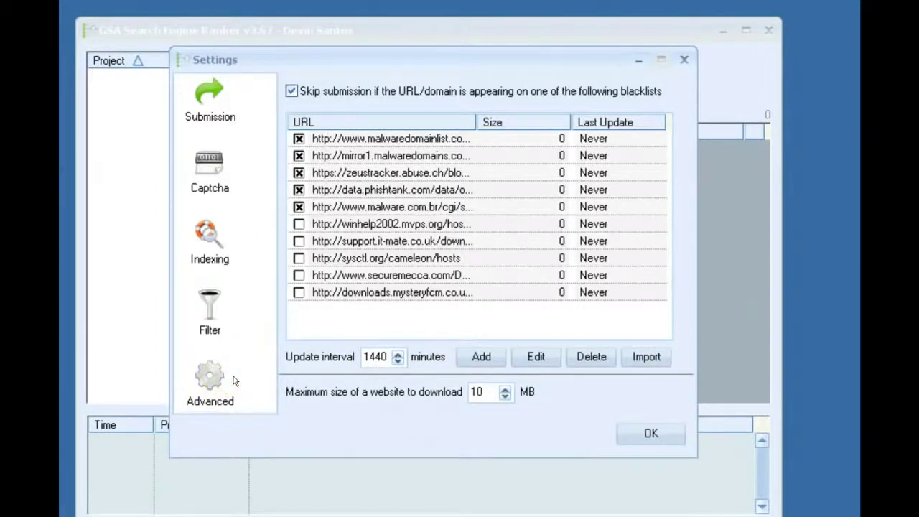
{"action": "left_click", "coordinate": [215, 379]}
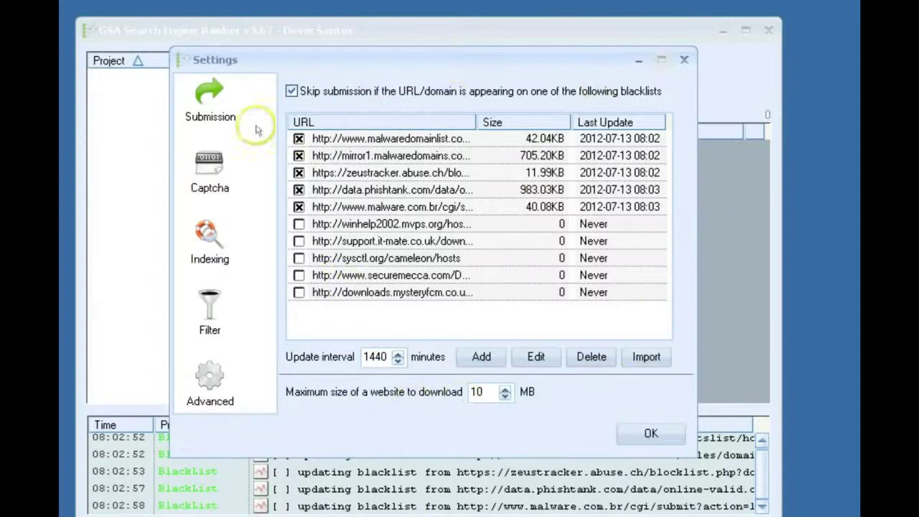
Review the Submission, Captcha, Indexing and Filter pages, then apply the settings with OK.
{"action": "left_click", "coordinate": [228, 121]}
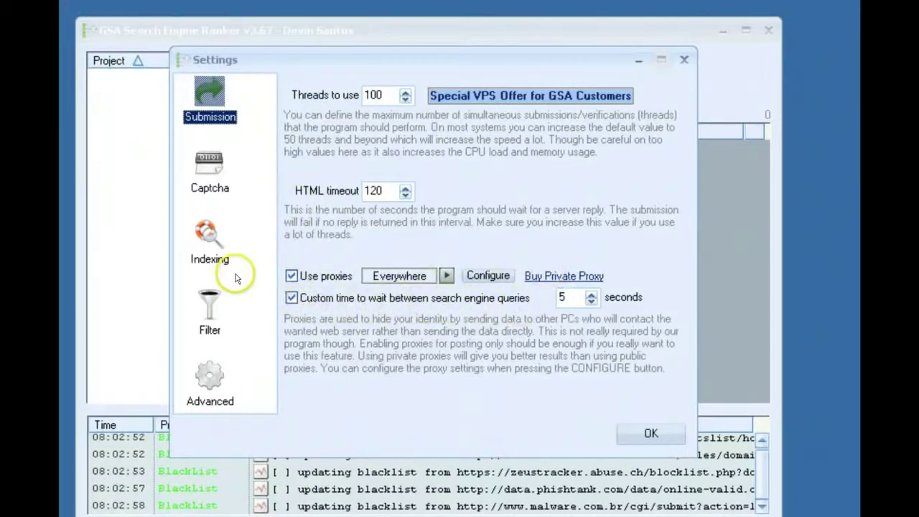
{"action": "left_click", "coordinate": [209, 169]}
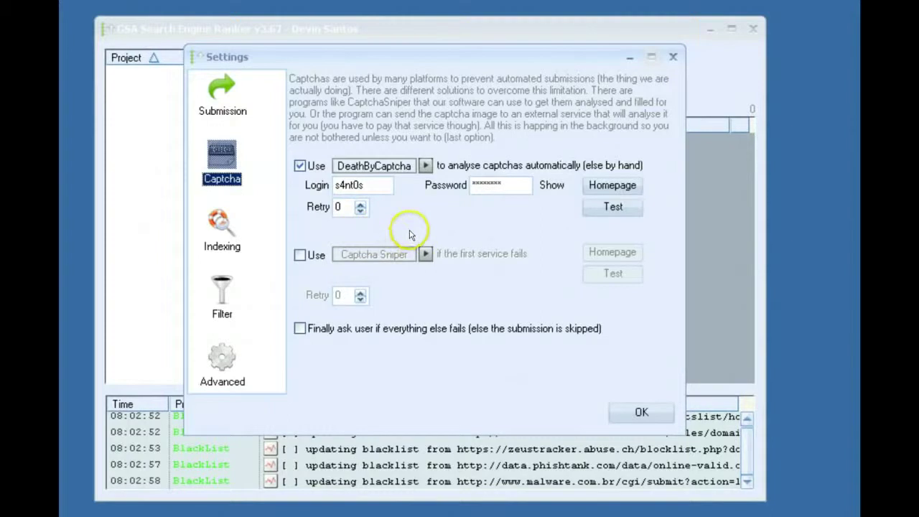
{"action": "left_click", "coordinate": [218, 239]}
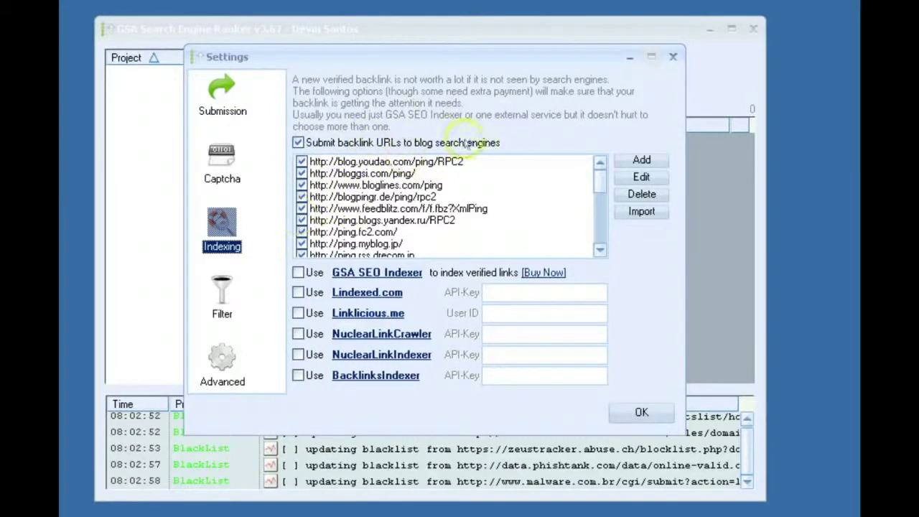
{"action": "left_click", "coordinate": [230, 305]}
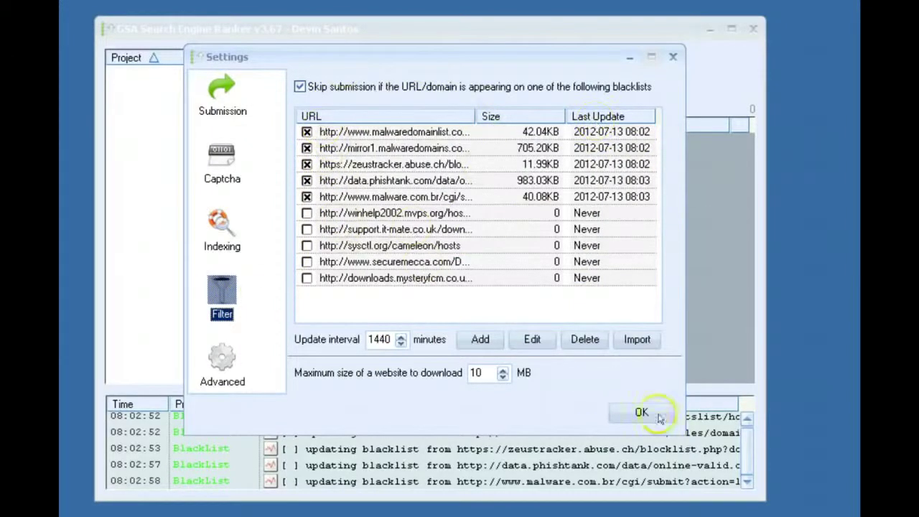
{"action": "left_click", "coordinate": [657, 414]}
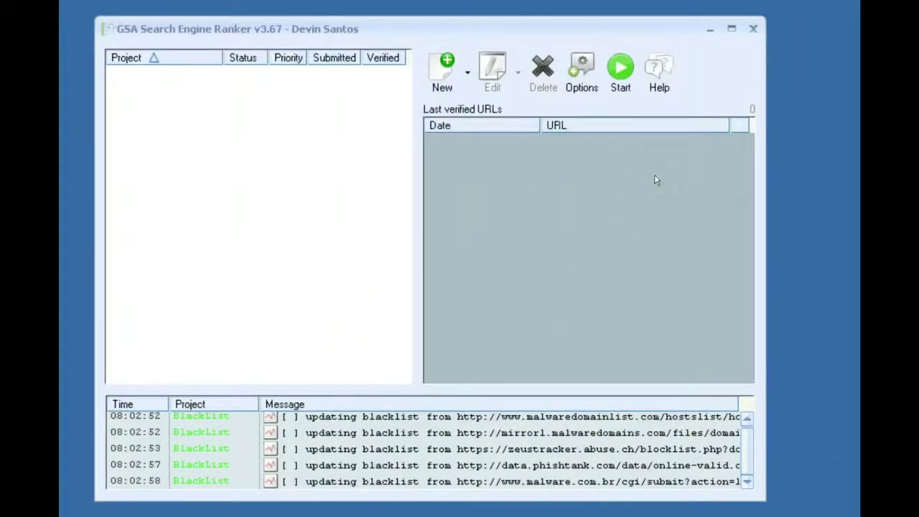
Start a new project and tick Article, Directory, Document Sharing, Forum and Guestbook platforms.
{"action": "left_click", "coordinate": [442, 72]}
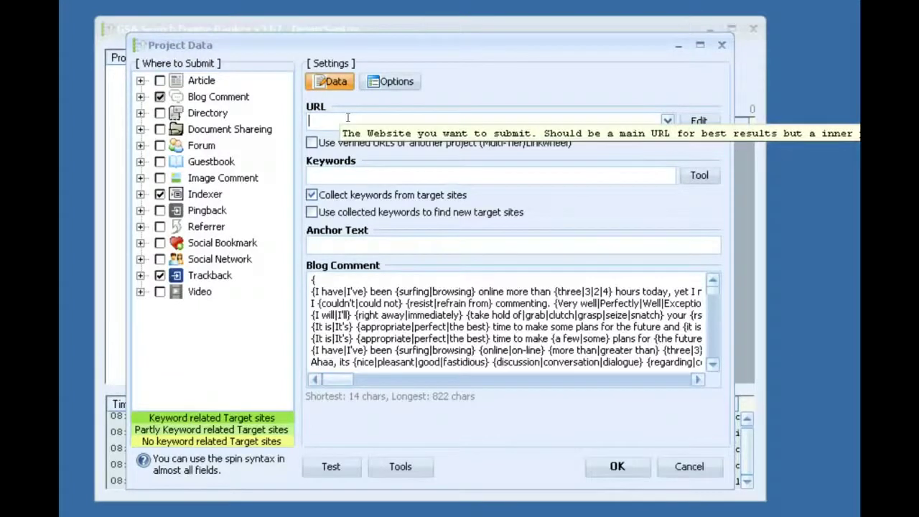
{"action": "left_click", "coordinate": [159, 81]}
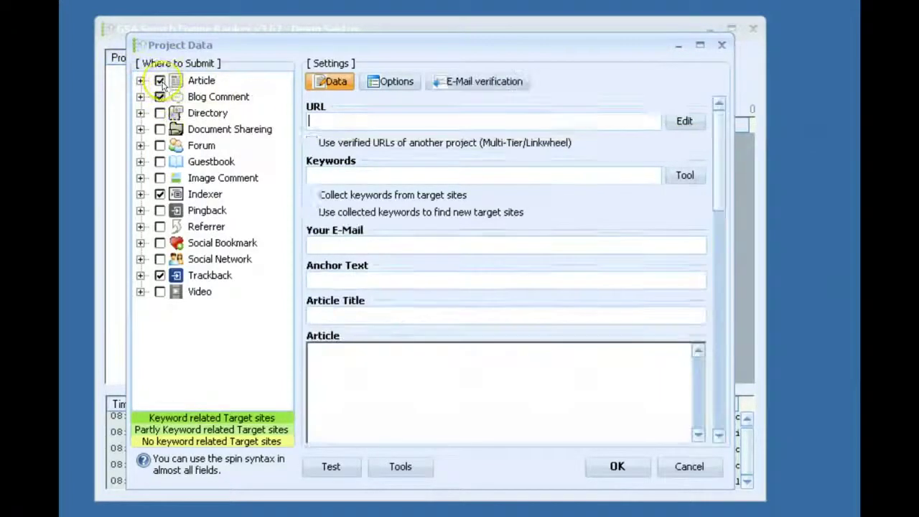
{"action": "left_click", "coordinate": [159, 113]}
{"action": "left_click", "coordinate": [159, 130]}
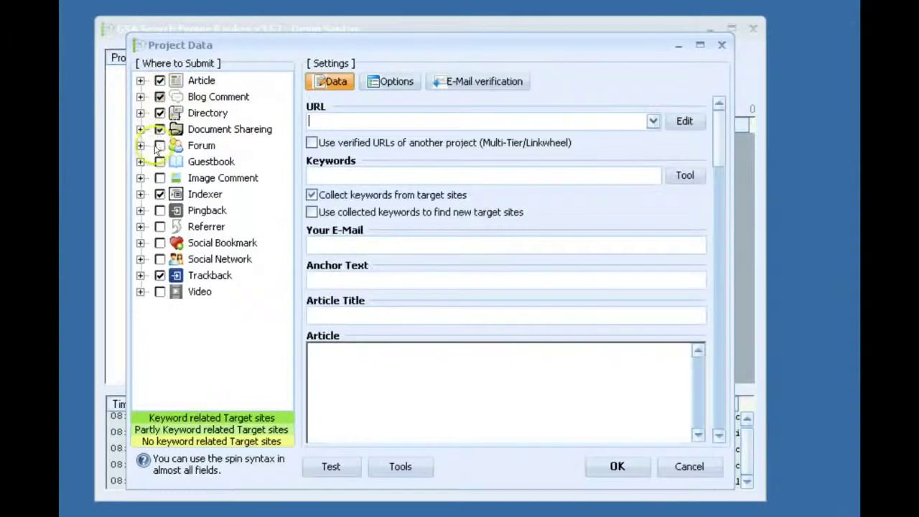
{"action": "left_click", "coordinate": [159, 146]}
{"action": "left_click", "coordinate": [159, 162]}
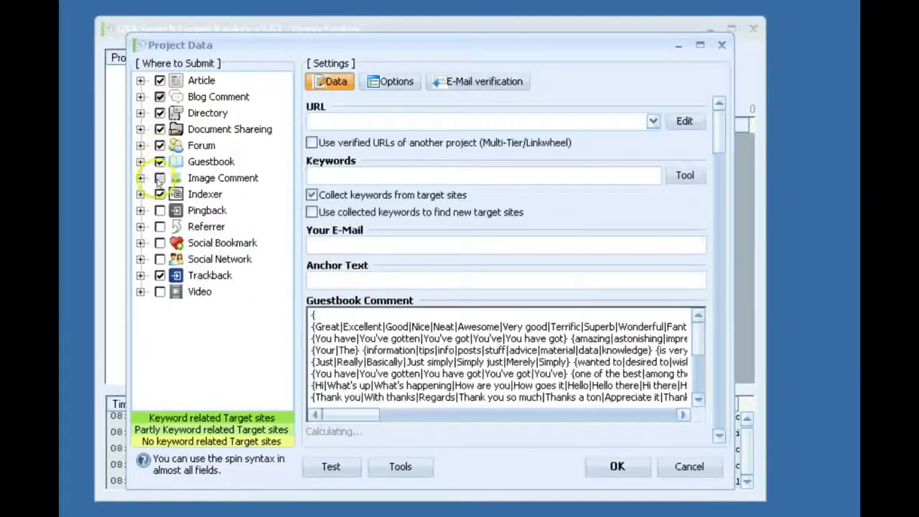
Tick Social Bookmark, Social Network and Video, leaving Indexer, Pingback and Referrer unticked.
{"action": "left_click", "coordinate": [159, 194]}
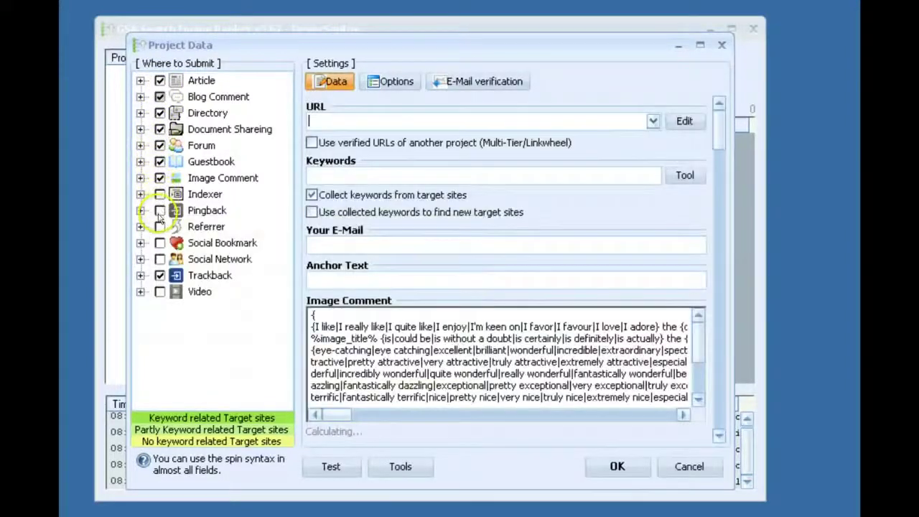
{"action": "left_click", "coordinate": [159, 211]}
{"action": "left_click", "coordinate": [160, 227]}
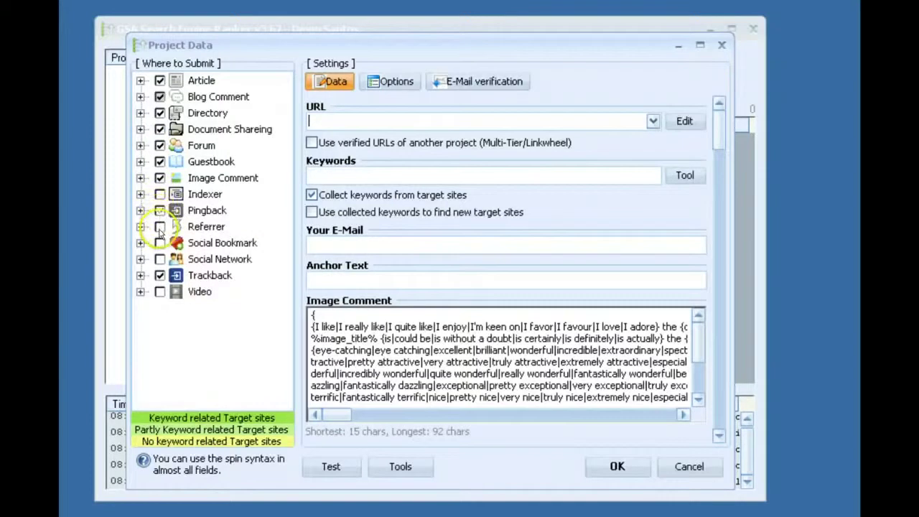
{"action": "left_click", "coordinate": [159, 226]}
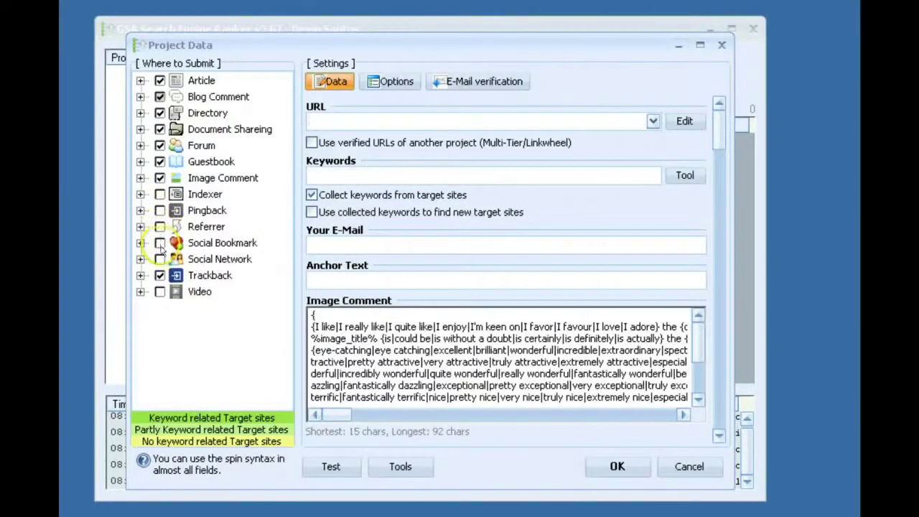
{"action": "left_click", "coordinate": [159, 243]}
{"action": "left_click", "coordinate": [159, 259]}
{"action": "left_click", "coordinate": [159, 292]}
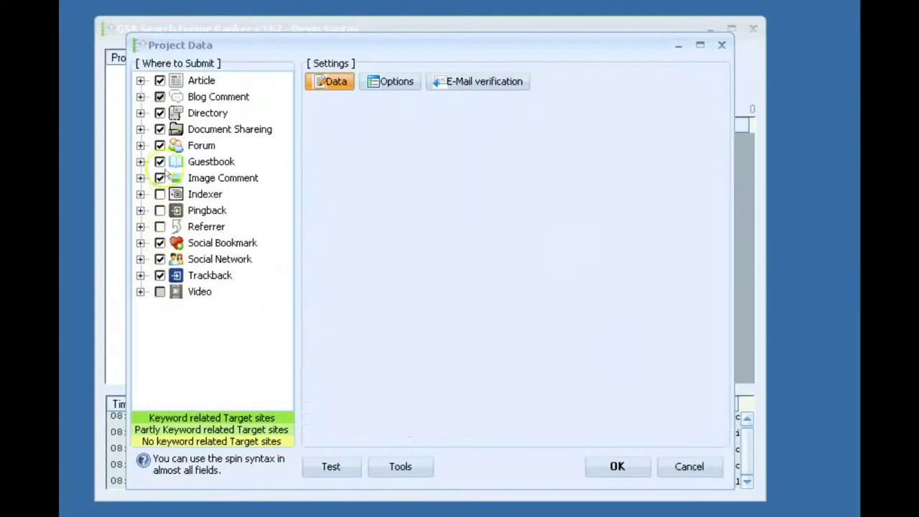
{"action": "left_click", "coordinate": [160, 210]}
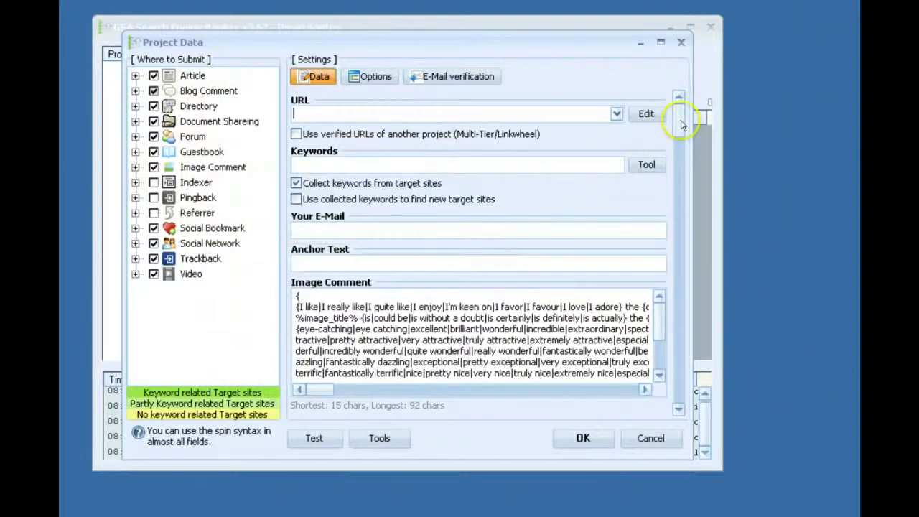
Reposition the project window and briefly open then close the keyword selection window.
{"action": "left_click_drag", "start_coordinate": [682, 125], "coordinate": [679, 108]}
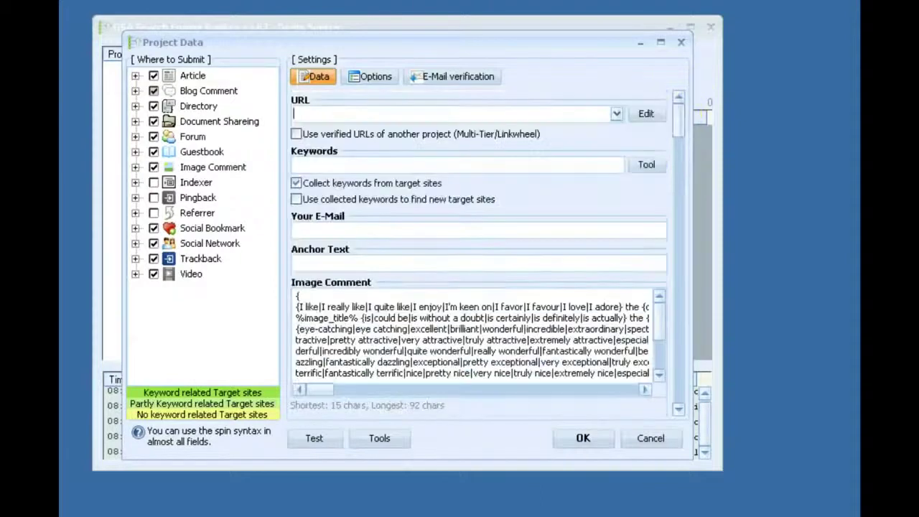
{"action": "left_click", "coordinate": [646, 165]}
{"action": "left_click", "coordinate": [543, 159]}
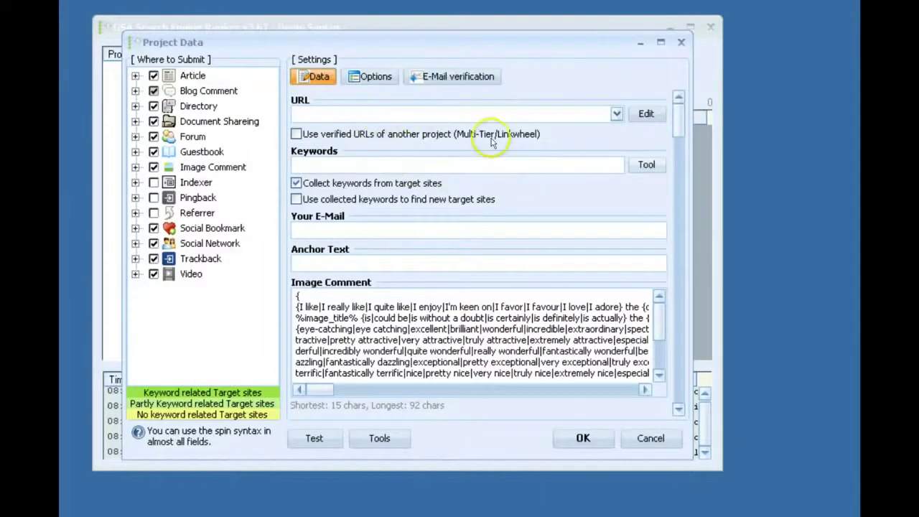
Import the 2 URLs from the My websites file into the project's URL list.
{"action": "left_click", "coordinate": [644, 114]}
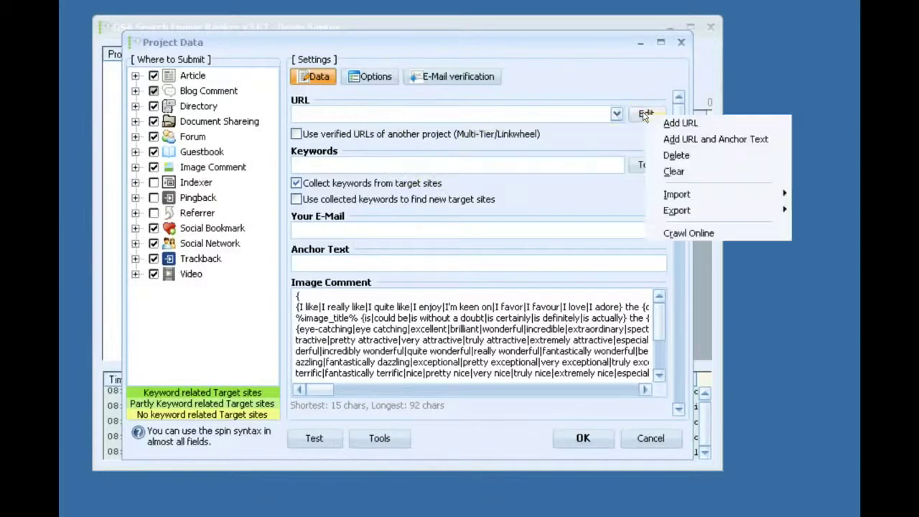
{"action": "mouse_move", "coordinate": [677, 193]}
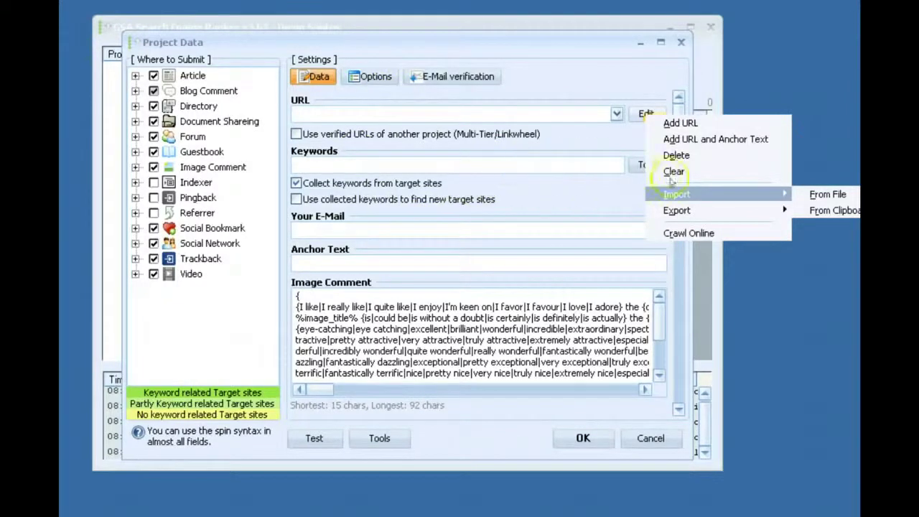
{"action": "left_click", "coordinate": [840, 195]}
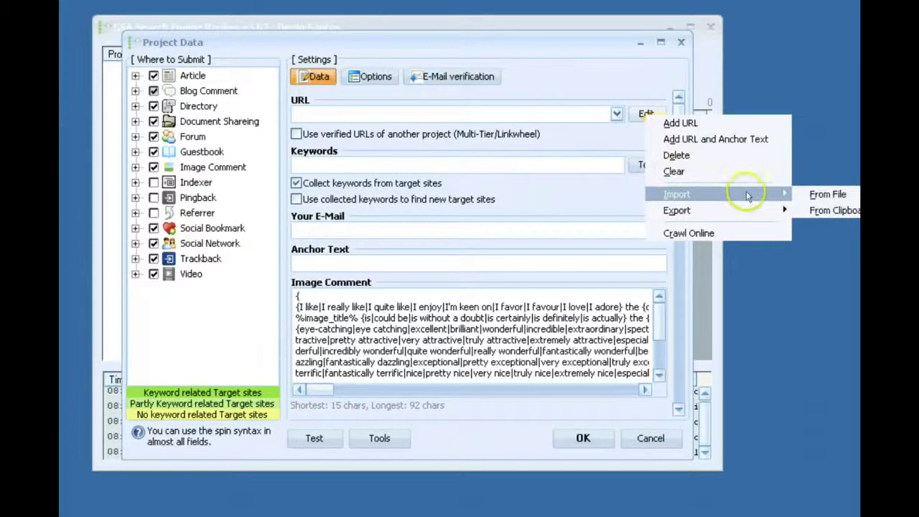
{"action": "left_click", "coordinate": [819, 194]}
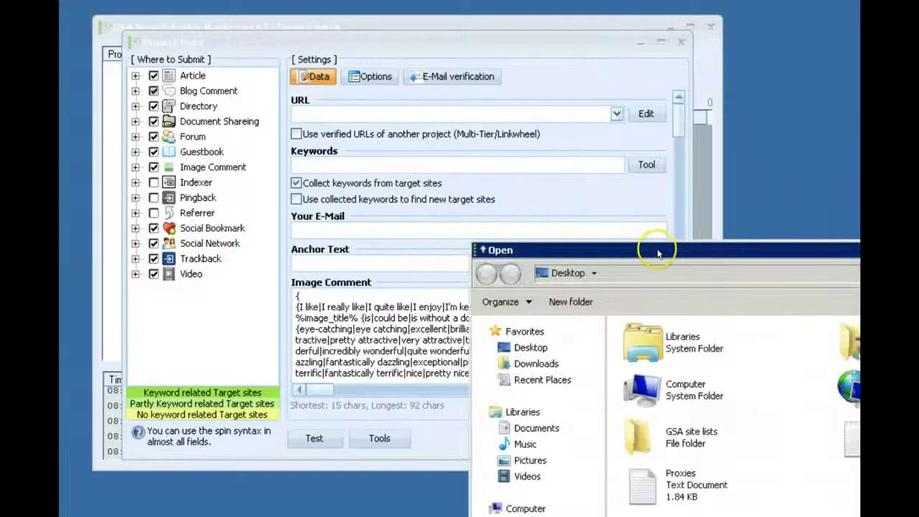
{"action": "left_click_drag", "start_coordinate": [656, 247], "coordinate": [253, 43]}
{"action": "left_click", "coordinate": [503, 226]}
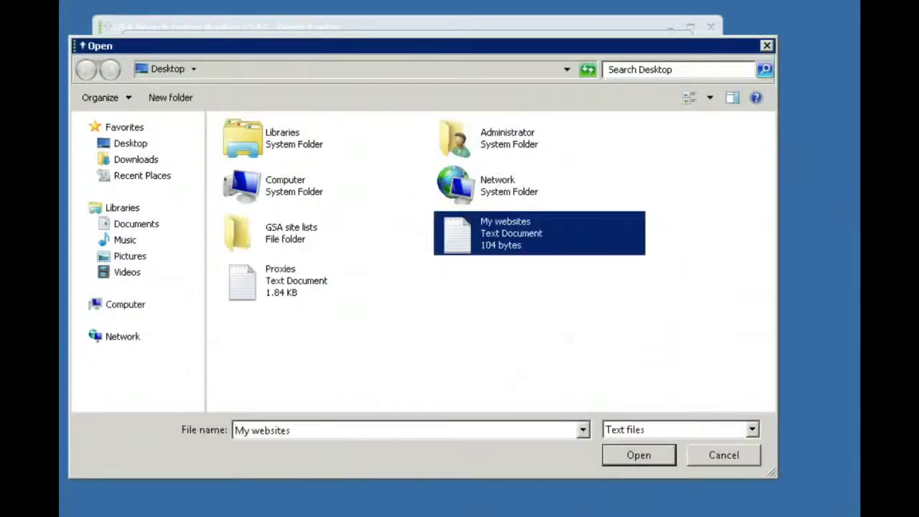
{"action": "left_click", "coordinate": [638, 455]}
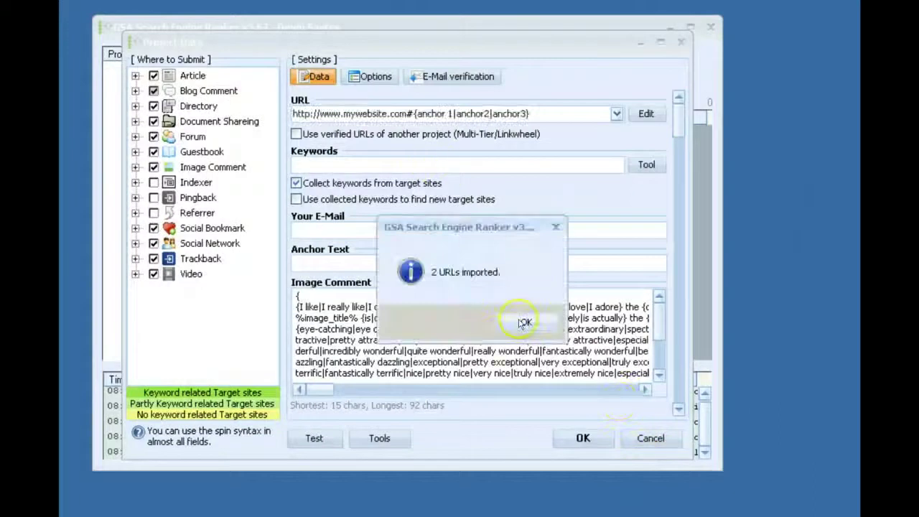
{"action": "left_click", "coordinate": [524, 322]}
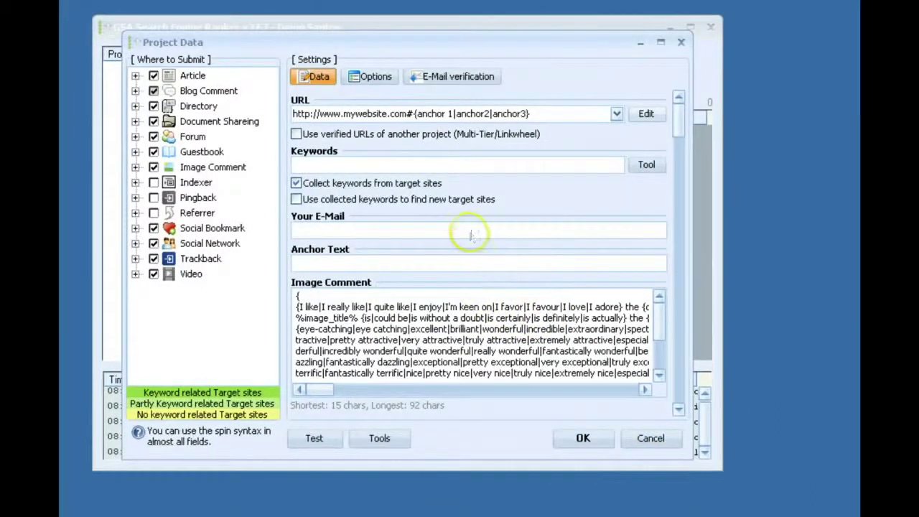
Add %URL% after anchor2 so the first URL reads #{anchor 1|anchor2|%URL%|anchor3}.
{"action": "mouse_move", "coordinate": [462, 230]}
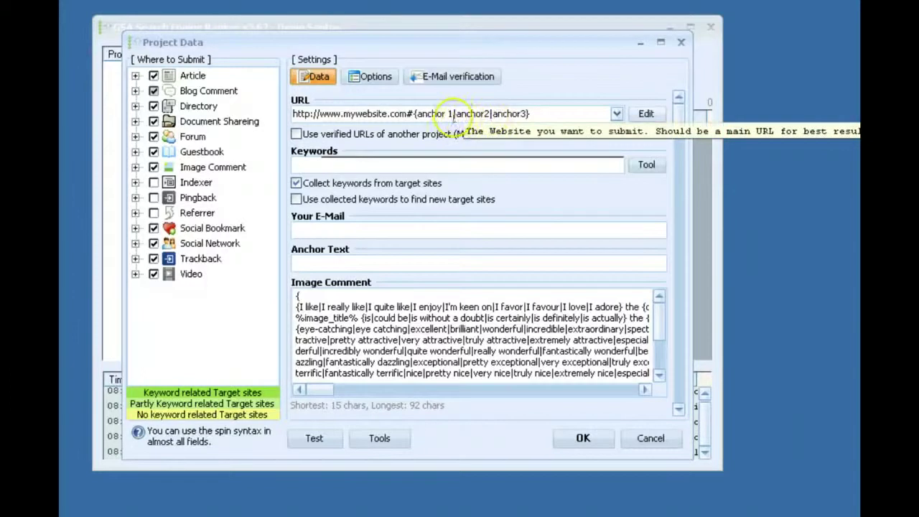
{"action": "triple_click", "coordinate": [492, 117]}
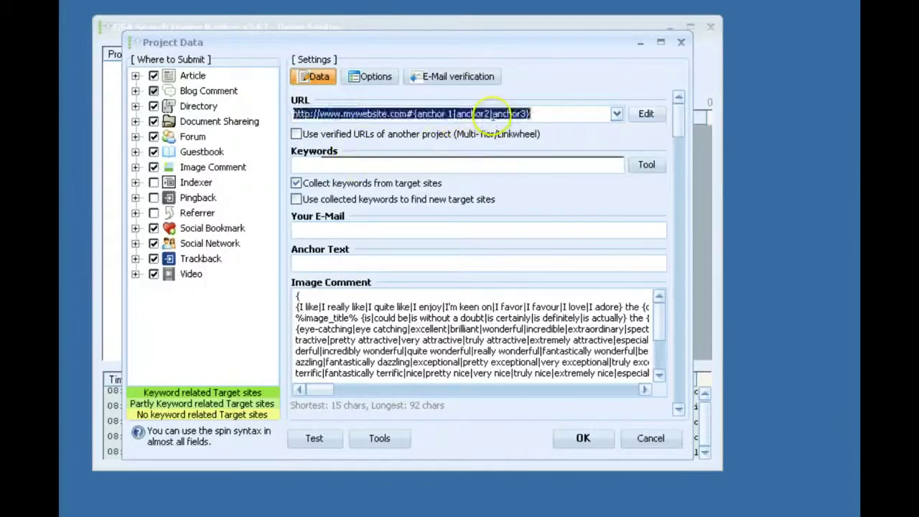
{"action": "left_click", "coordinate": [492, 117]}
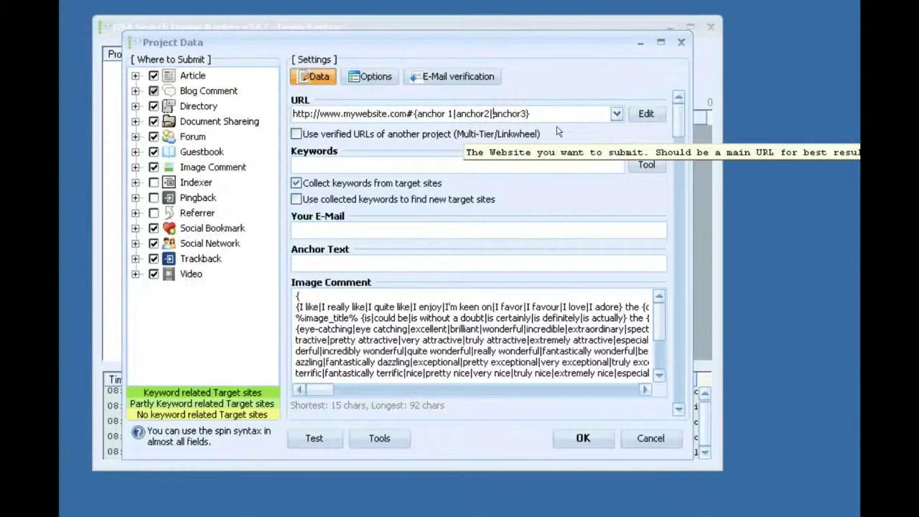
{"action": "type", "text": "|"}
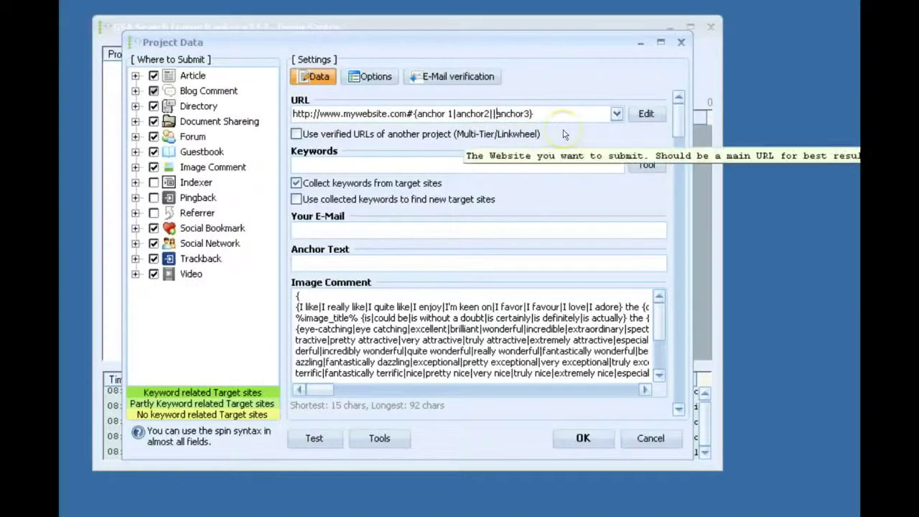
{"action": "key", "text": "BackSpace"}
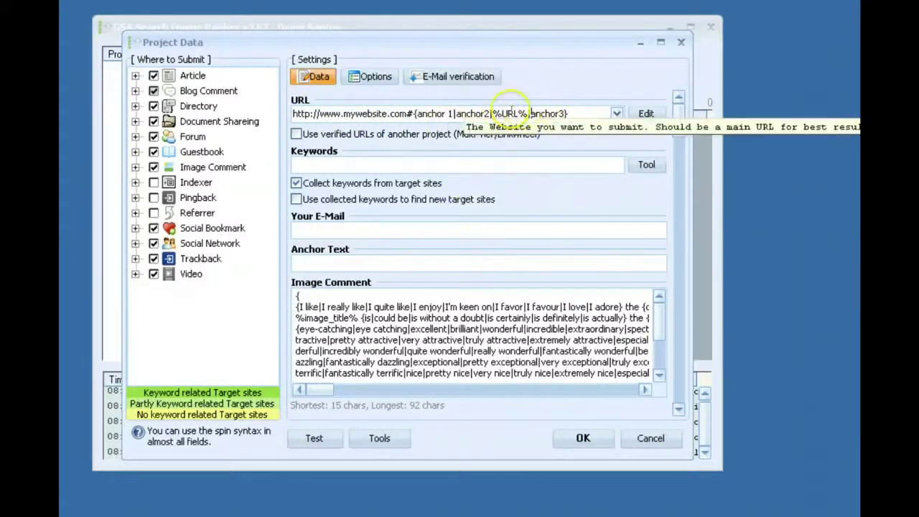
Enter 'anchor 1' in the project's Anchor Text field.
{"action": "left_click", "coordinate": [379, 263]}
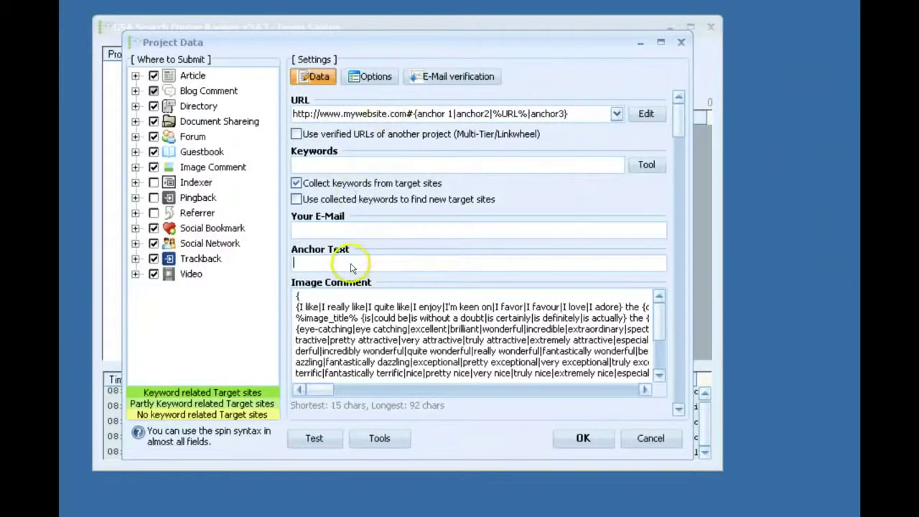
{"action": "mouse_move", "coordinate": [363, 264]}
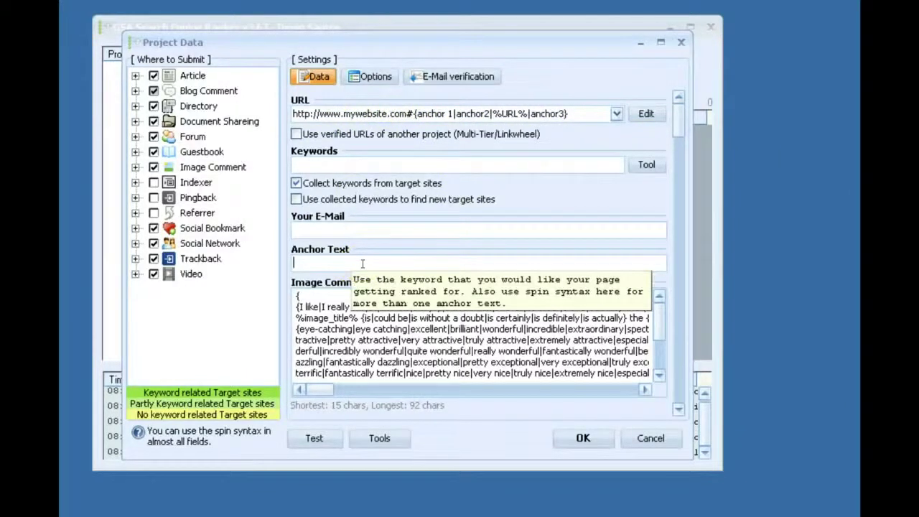
{"action": "type", "text": "anchor 1"}
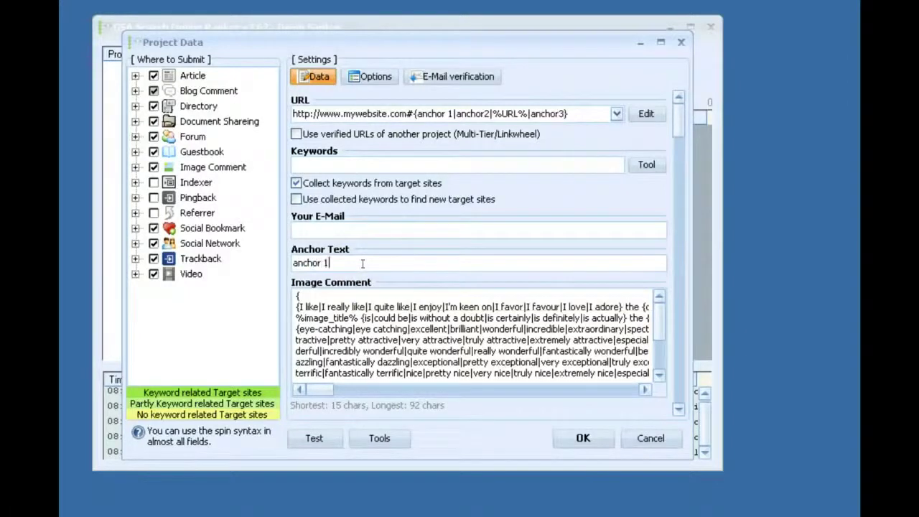
{"action": "left_click", "coordinate": [409, 252]}
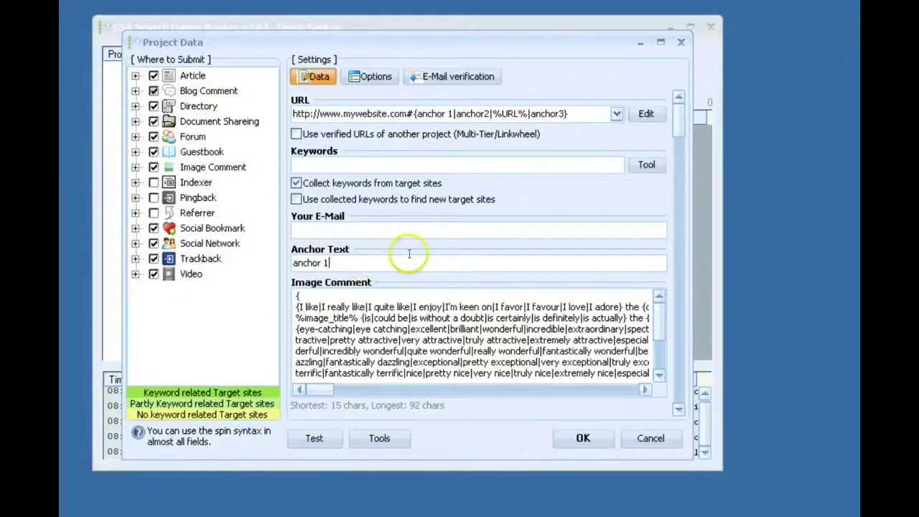
{"action": "mouse_move", "coordinate": [435, 249]}
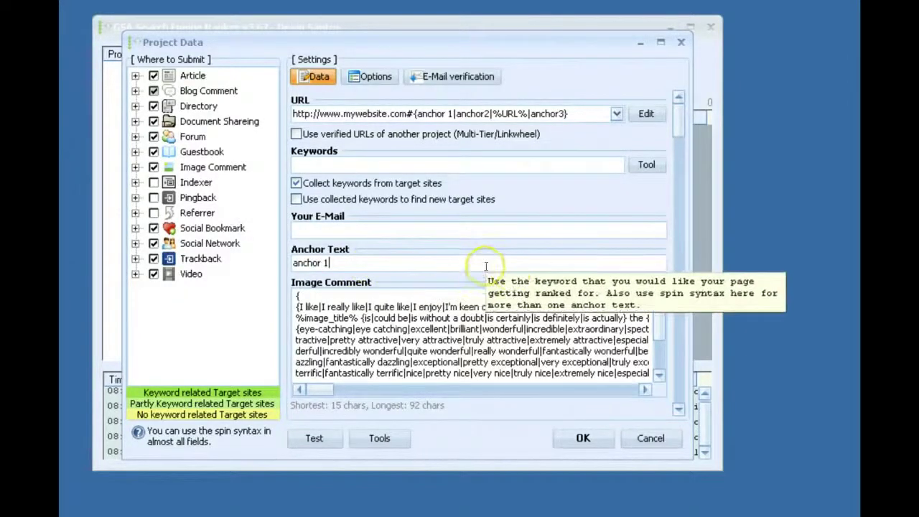
{"action": "mouse_move", "coordinate": [411, 161]}
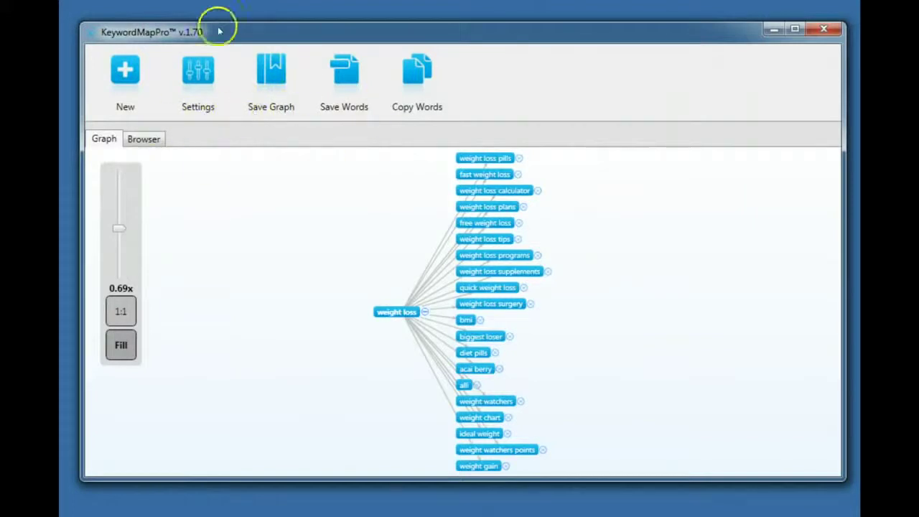
Graph 'weight loss' in KeywordMapPro and expand the fast weight loss and quick weight loss branches.
{"action": "left_click_drag", "start_coordinate": [220, 29], "coordinate": [228, 8]}
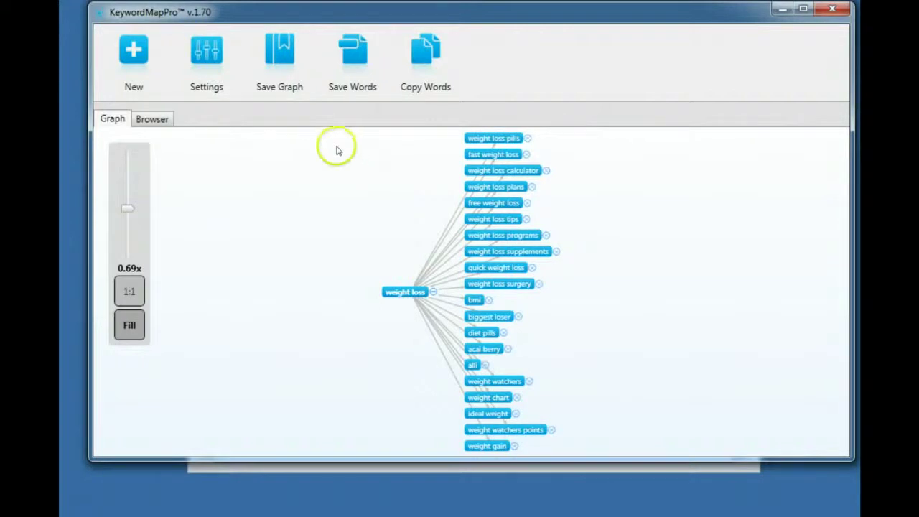
{"action": "left_click", "coordinate": [143, 53]}
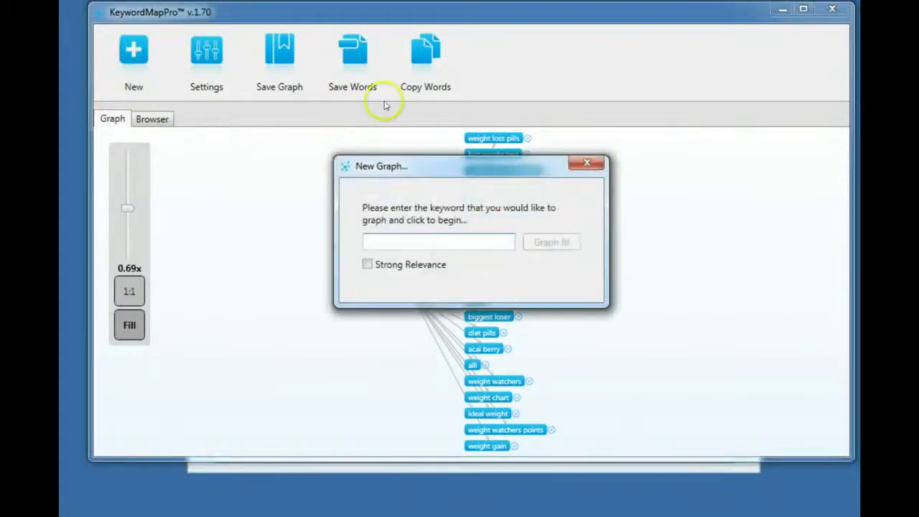
{"action": "type", "text": "weight loss"}
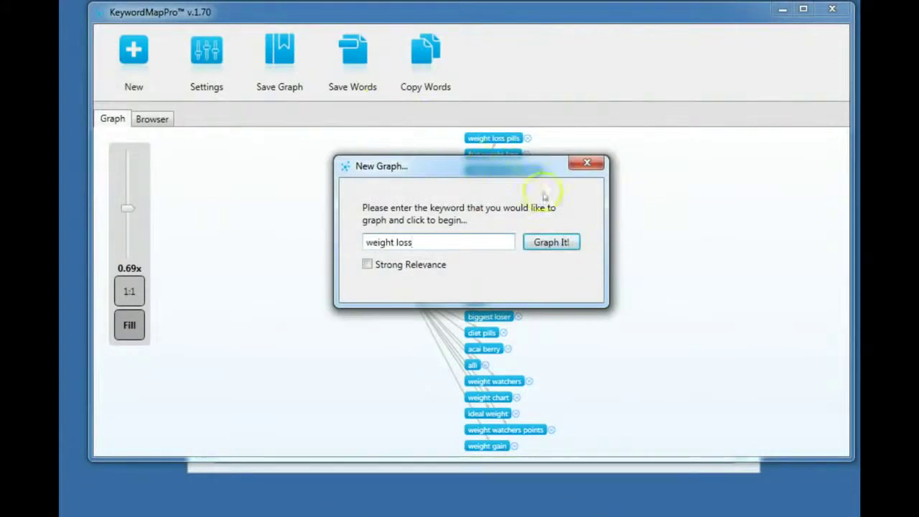
{"action": "left_click", "coordinate": [558, 241]}
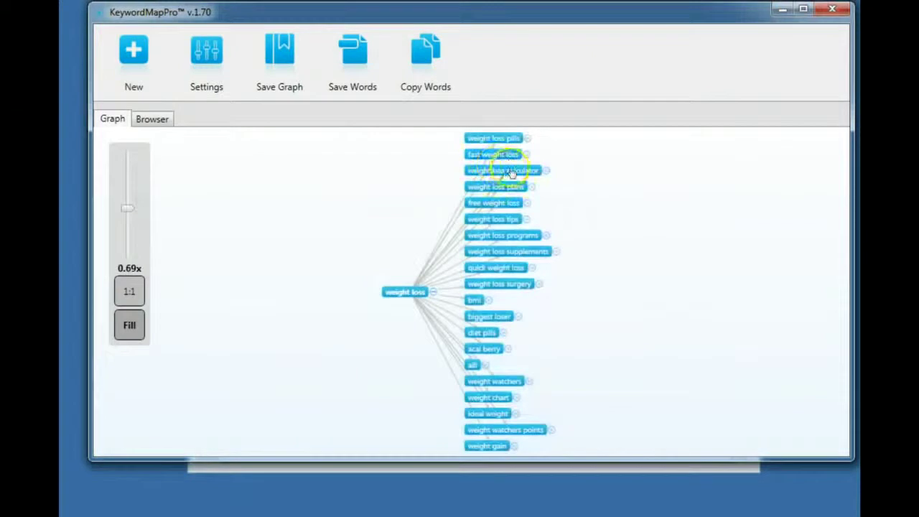
{"action": "left_click", "coordinate": [501, 155]}
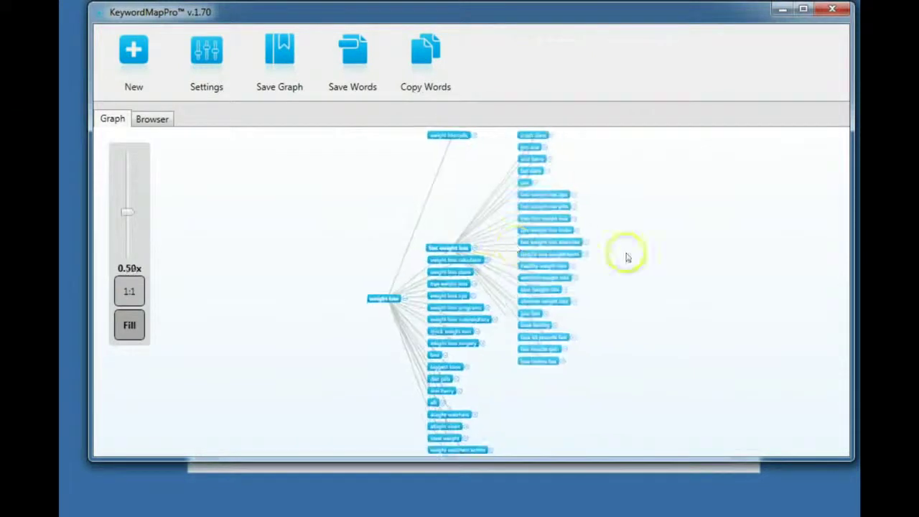
{"action": "left_click", "coordinate": [444, 326]}
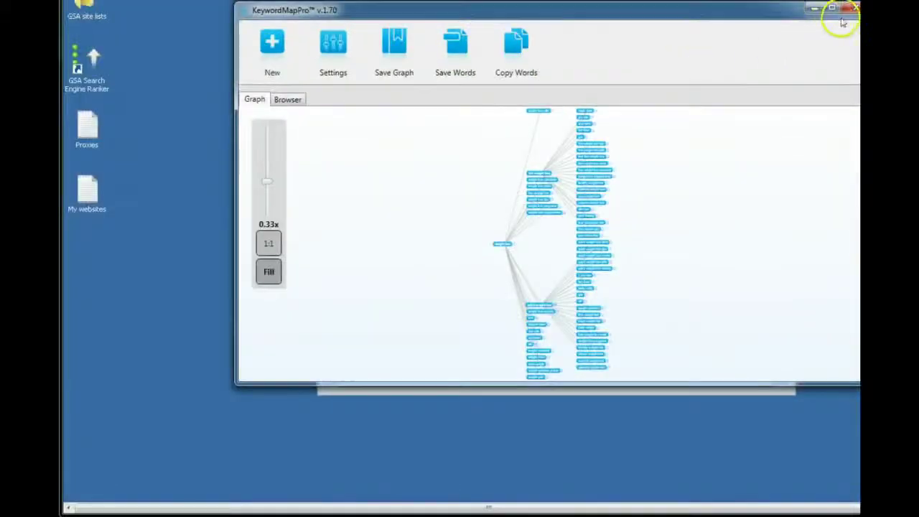
Close KeywordMapPro and create a new desktop text file named keyword.
{"action": "left_click", "coordinate": [831, 9]}
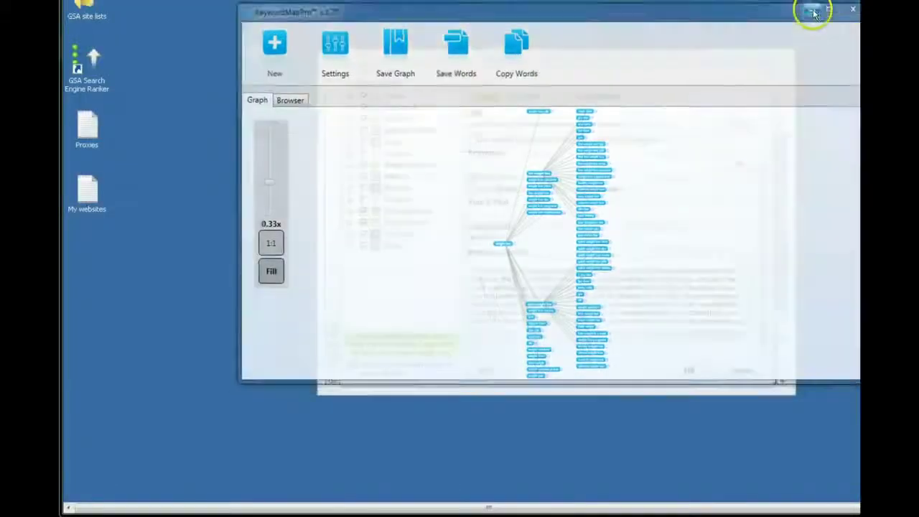
{"action": "right_click", "coordinate": [105, 250]}
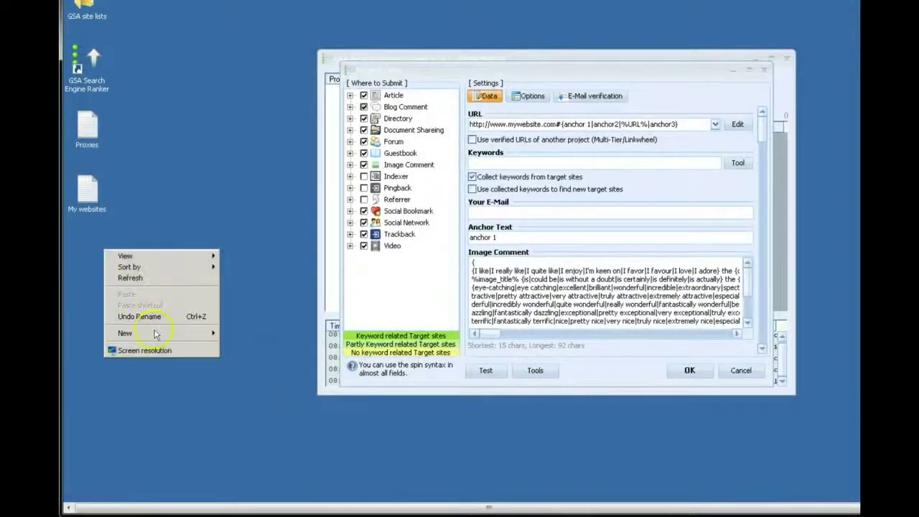
{"action": "mouse_move", "coordinate": [192, 334]}
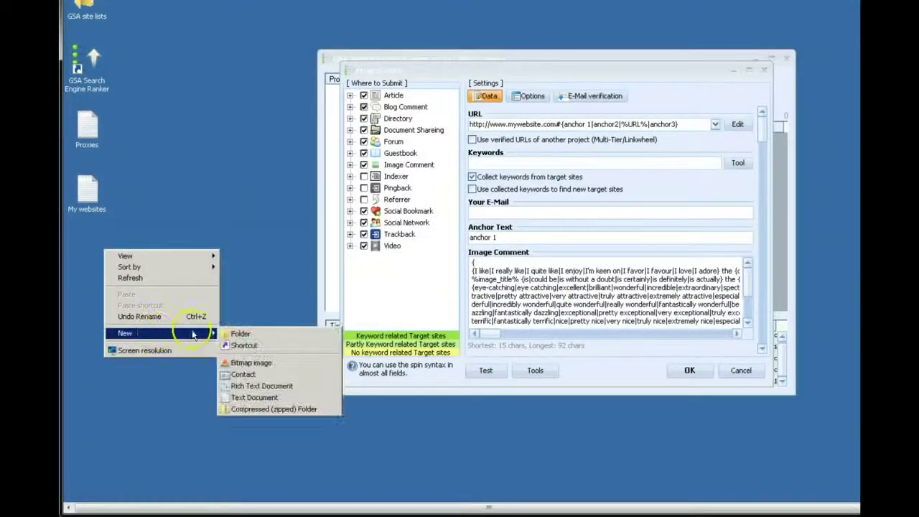
{"action": "left_click", "coordinate": [244, 397]}
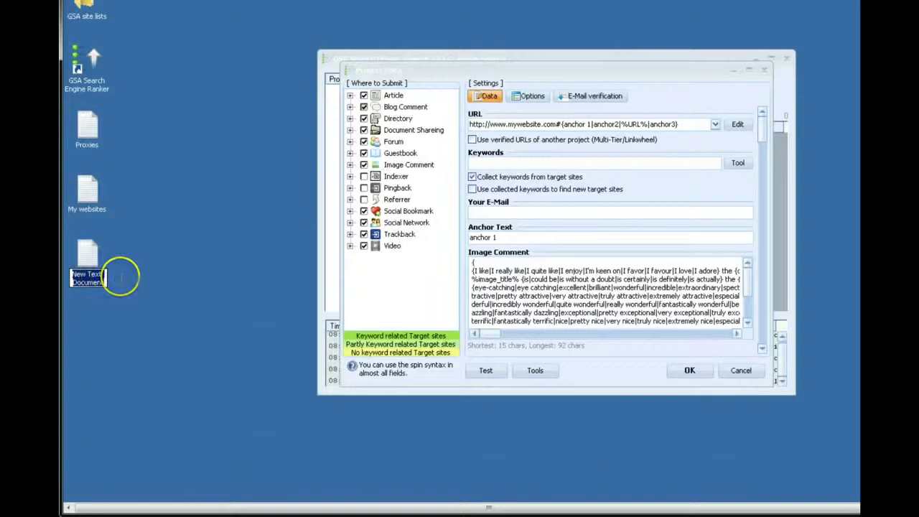
{"action": "type", "text": "keyword"}
{"action": "key", "text": "Return"}
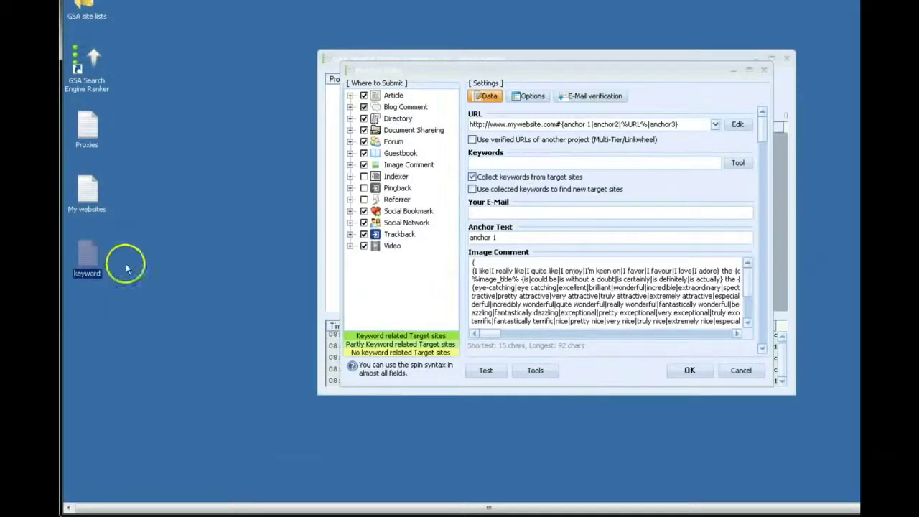
Paste the weight loss keyword list into the keyword file in Notepad, save it, and close Notepad.
{"action": "double_click", "coordinate": [84, 257]}
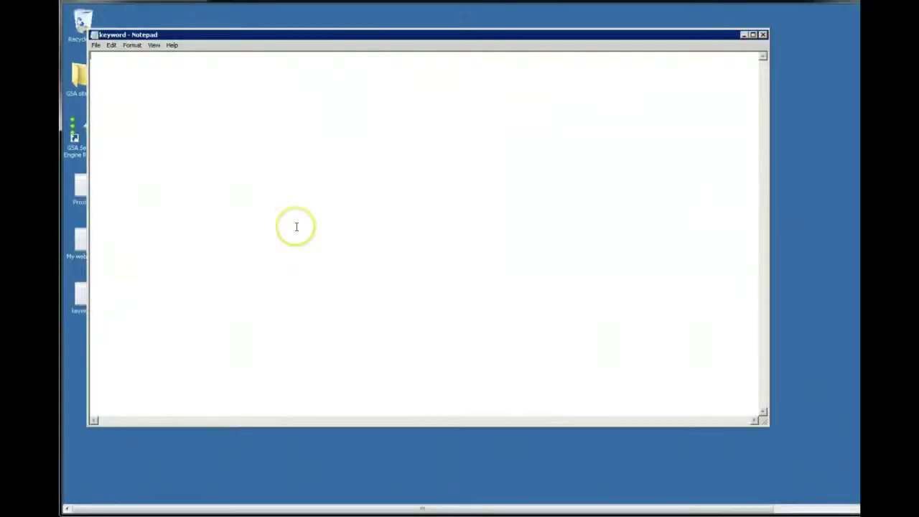
{"action": "key", "text": "ctrl+v"}
{"action": "left_click", "coordinate": [96, 44]}
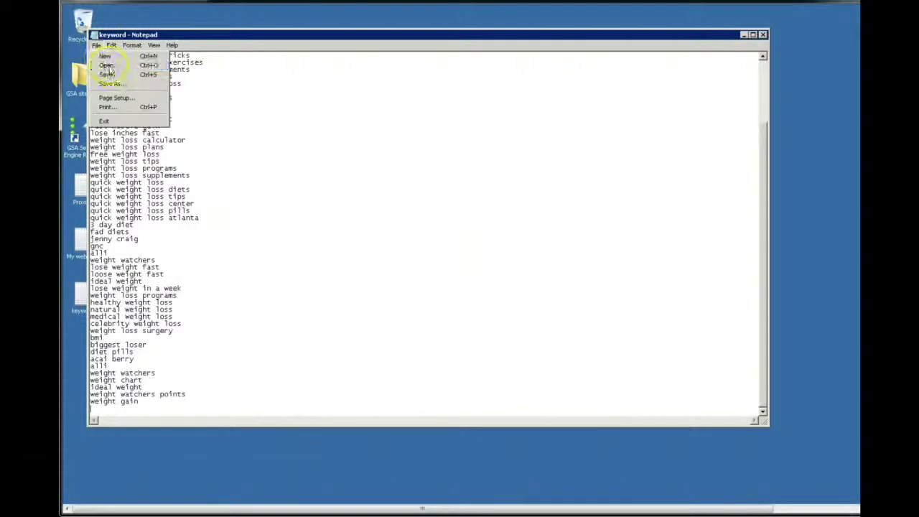
{"action": "left_click", "coordinate": [107, 74]}
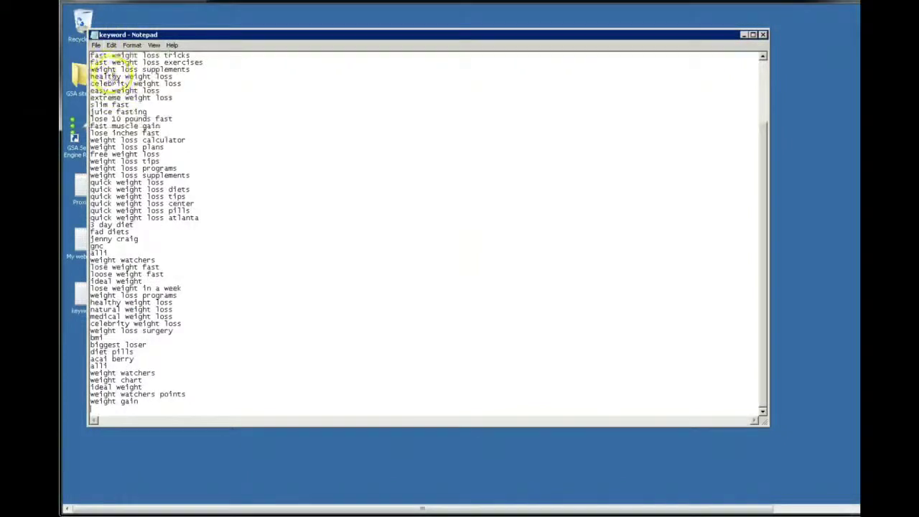
{"action": "left_click", "coordinate": [762, 35]}
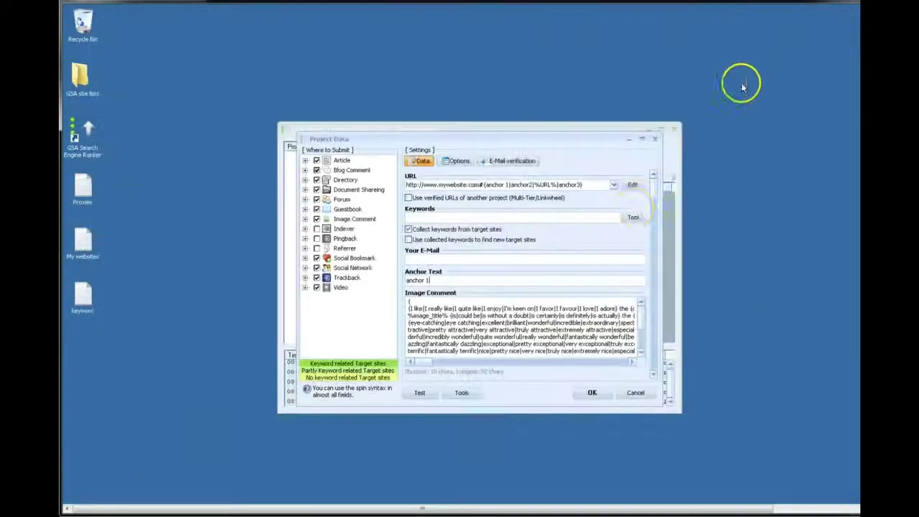
Import the 51 weight loss keywords from the keyword text file into the project's Keywords field.
{"action": "left_click", "coordinate": [636, 224]}
{"action": "left_click", "coordinate": [550, 232]}
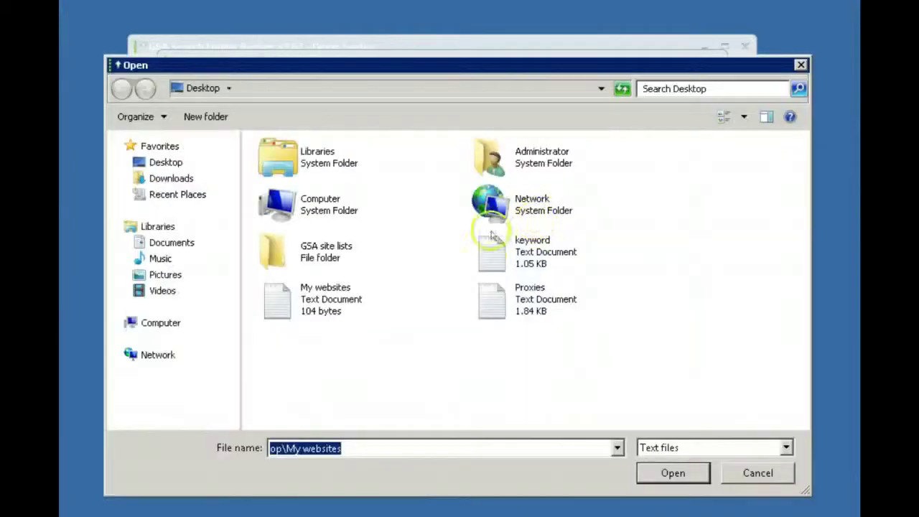
{"action": "left_click", "coordinate": [533, 295]}
{"action": "left_click", "coordinate": [545, 264]}
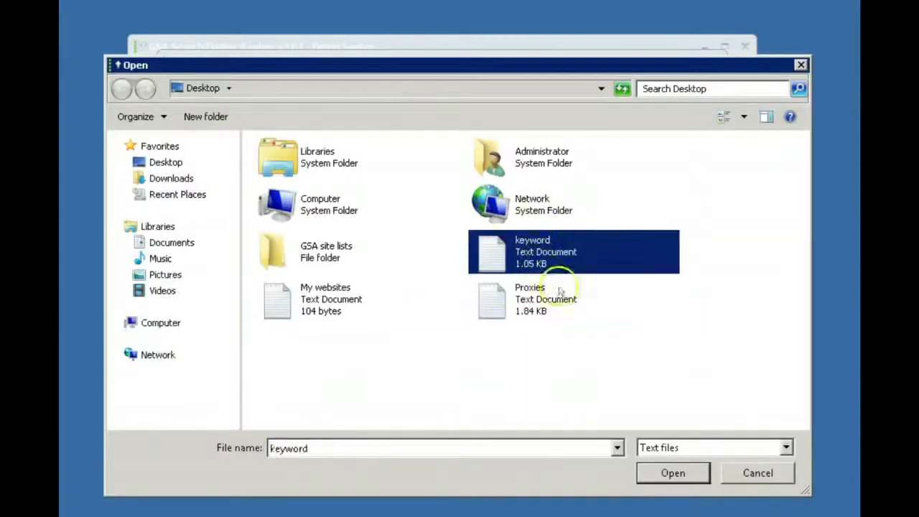
{"action": "left_click", "coordinate": [672, 475]}
{"action": "left_click", "coordinate": [614, 340]}
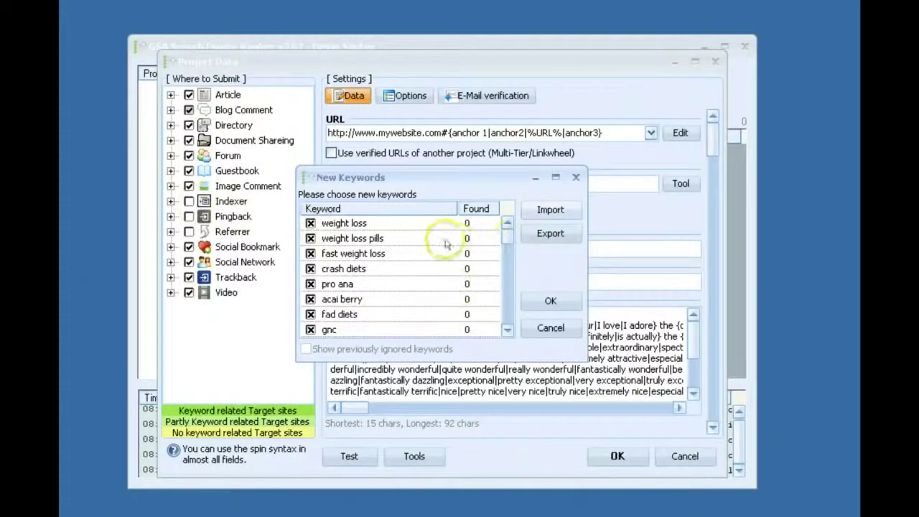
{"action": "left_click_drag", "start_coordinate": [509, 232], "coordinate": [509, 337]}
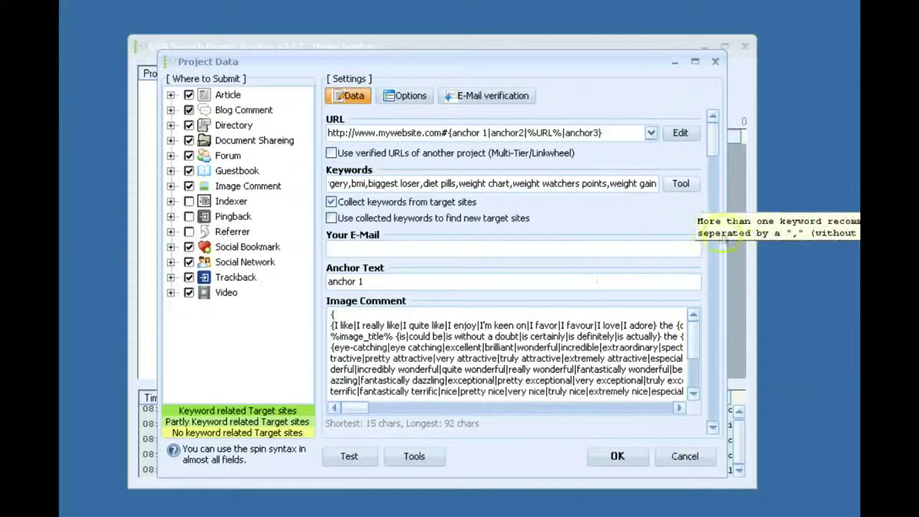
Enter the Hotmail address as the project e-mail and bring up the E-Mail verification settings.
{"action": "left_click", "coordinate": [473, 249]}
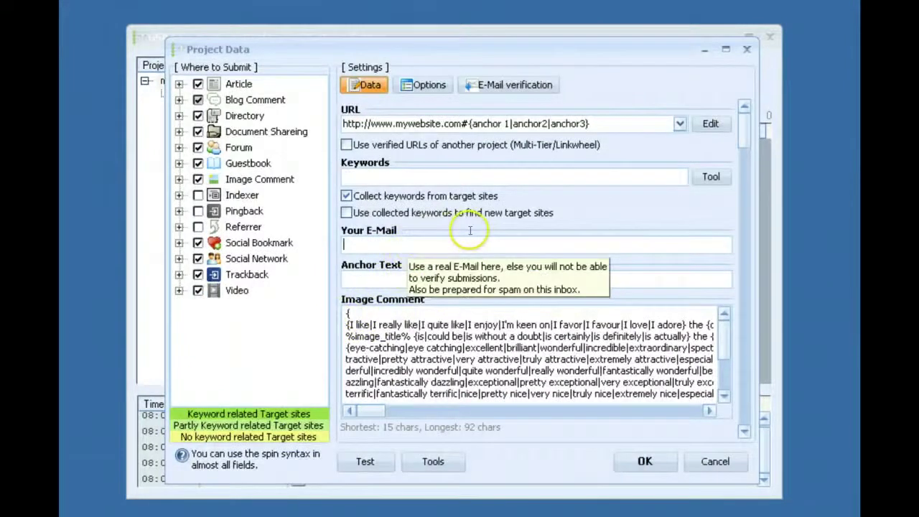
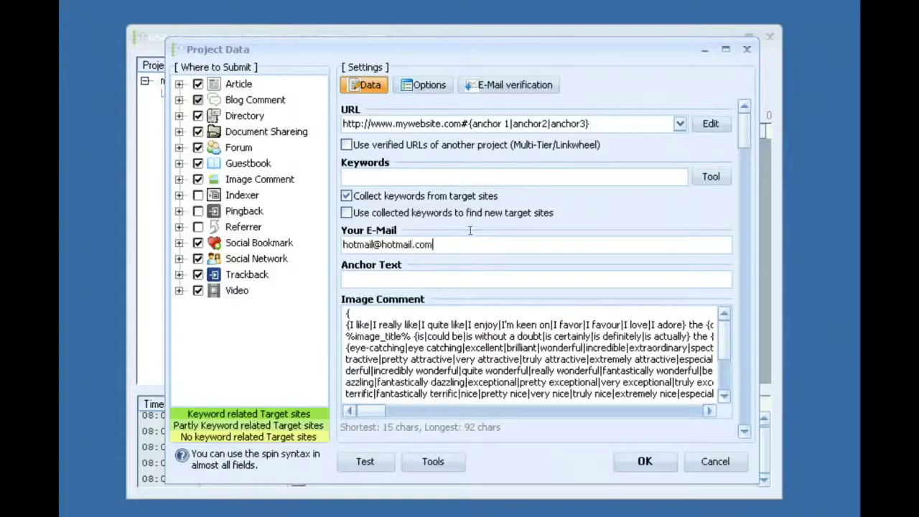
{"action": "left_click", "coordinate": [504, 84]}
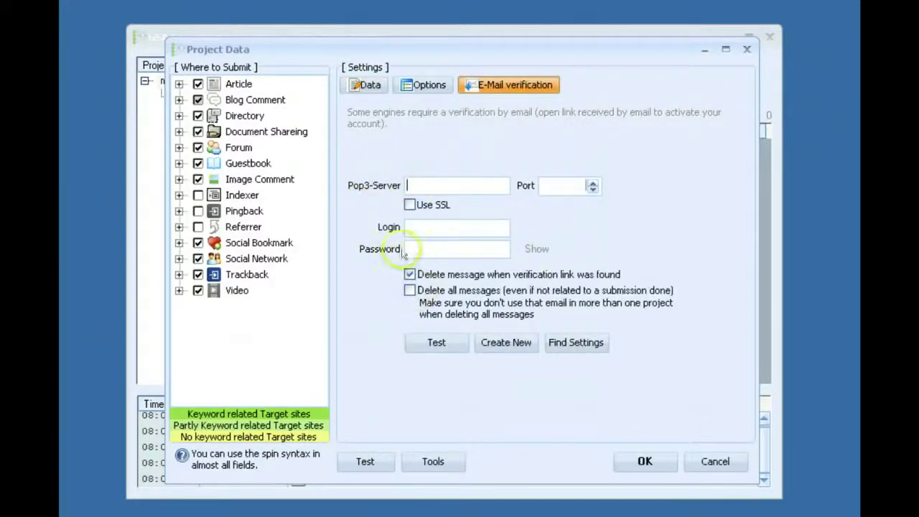
Auto-fill pop3.live.com on port 995 with SSL, keep delete-on-verification ticked, enter the password, then go back to Data.
{"action": "left_click", "coordinate": [587, 344]}
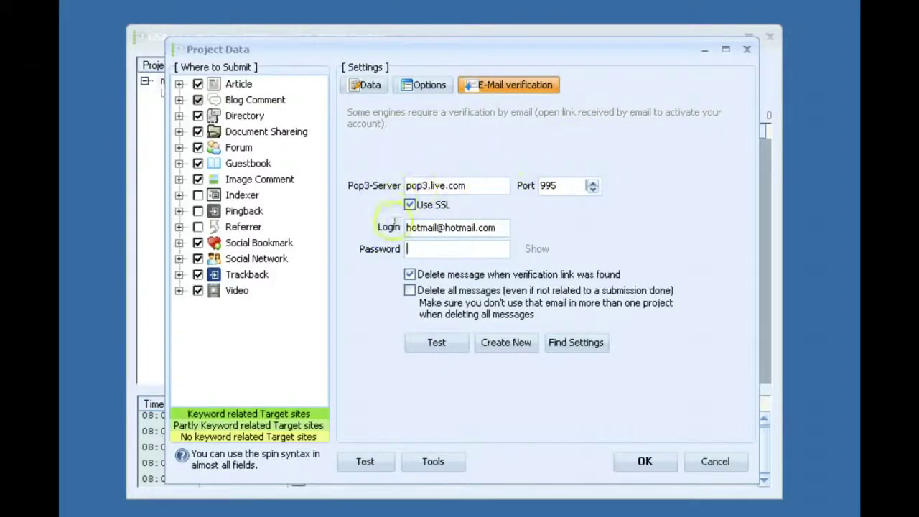
{"action": "left_click", "coordinate": [409, 275]}
{"action": "left_click", "coordinate": [410, 290]}
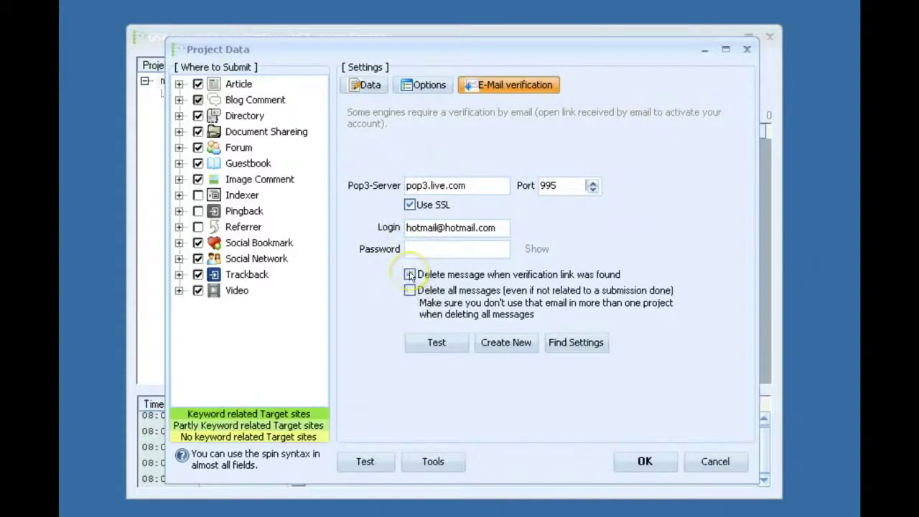
{"action": "left_click", "coordinate": [409, 274]}
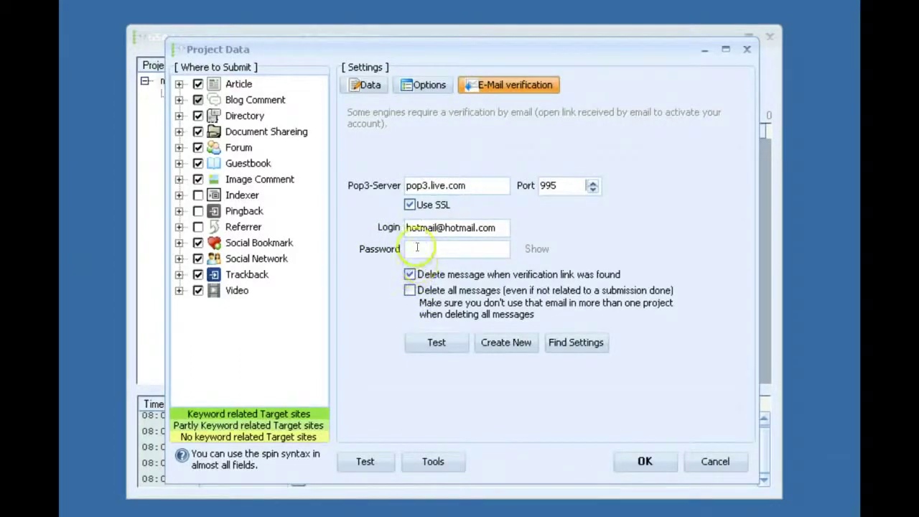
{"action": "left_click", "coordinate": [424, 249]}
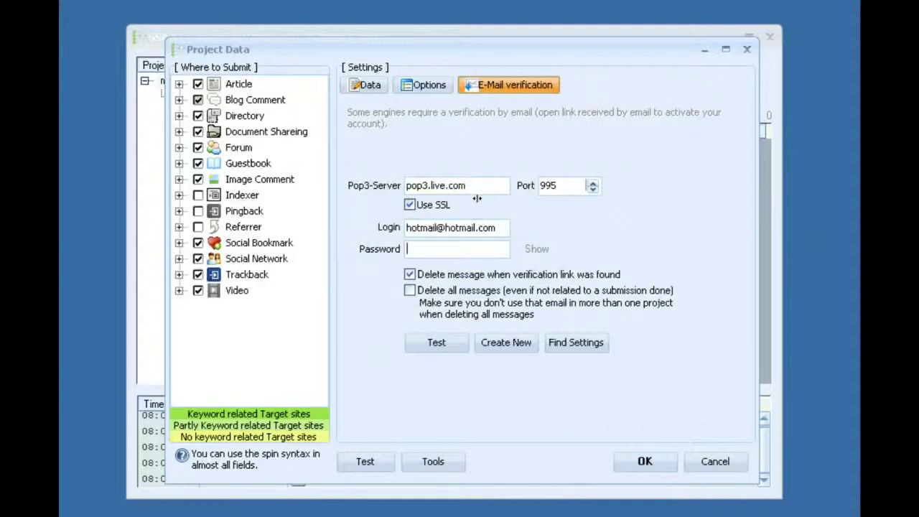
{"action": "left_click", "coordinate": [365, 84]}
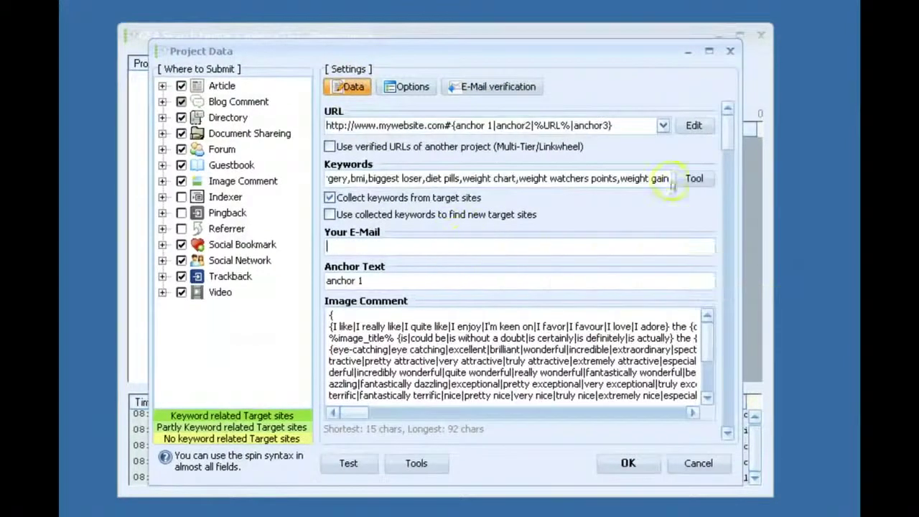
{"action": "left_click", "coordinate": [731, 149]}
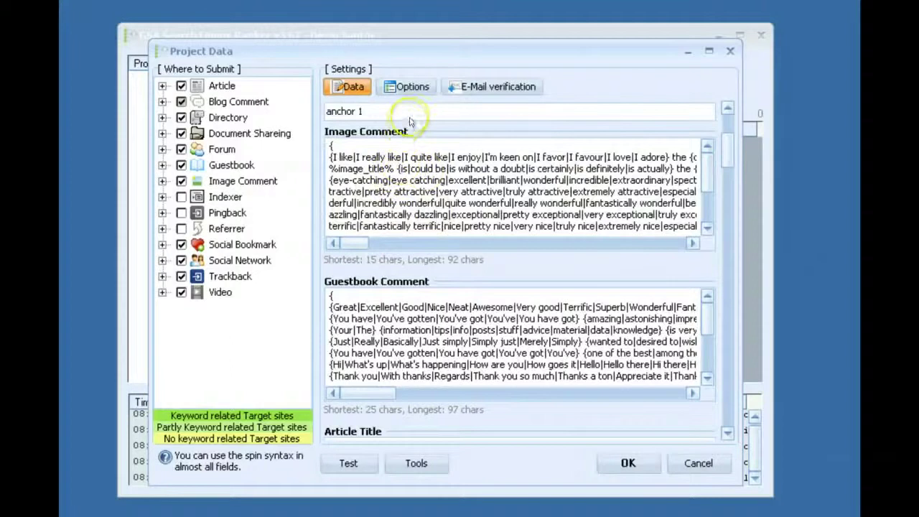
{"action": "mouse_move", "coordinate": [414, 115]}
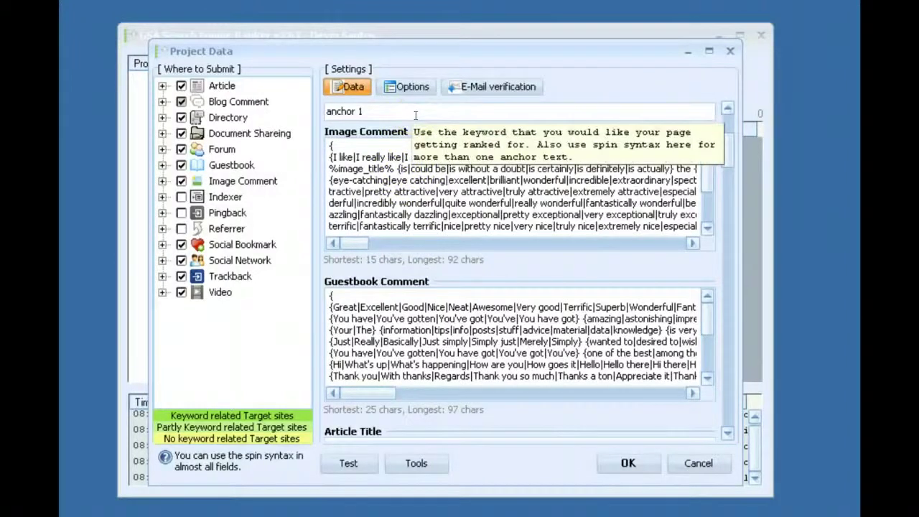
{"action": "mouse_move", "coordinate": [404, 162]}
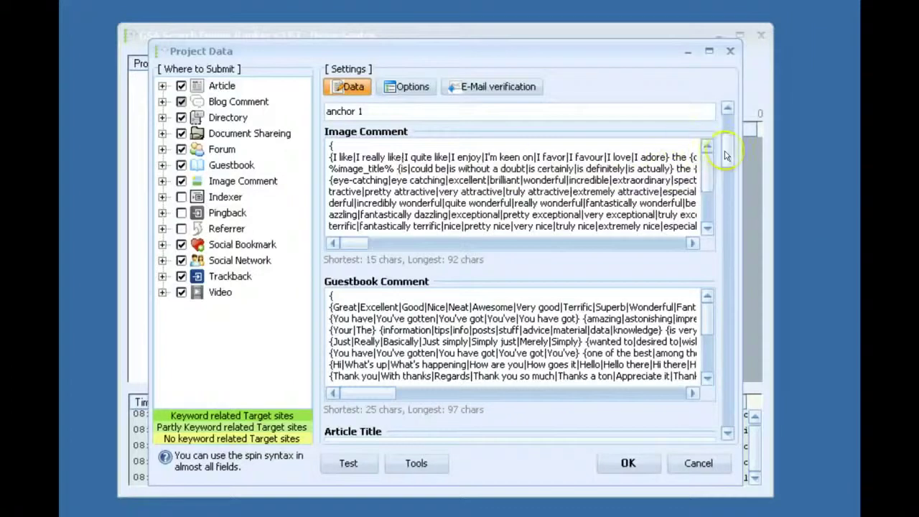
{"action": "left_click_drag", "start_coordinate": [728, 161], "coordinate": [730, 191]}
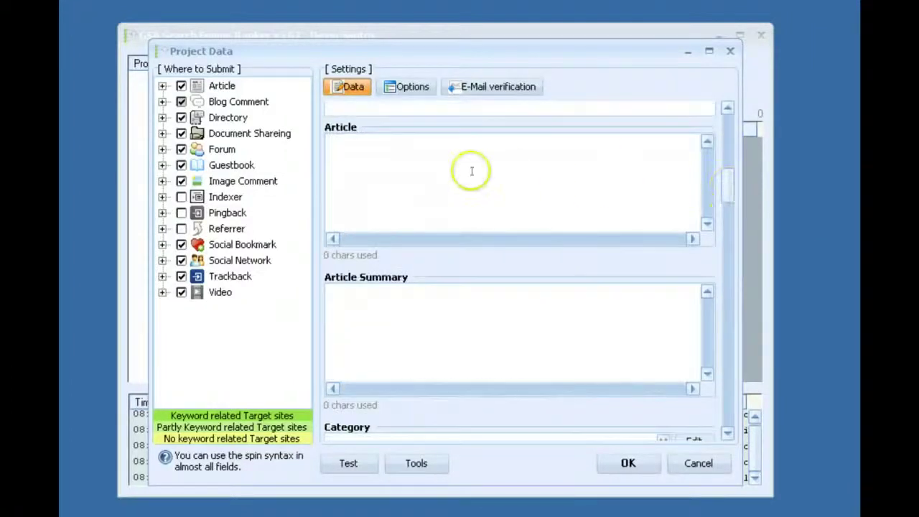
{"action": "mouse_move", "coordinate": [472, 171]}
{"action": "left_click", "coordinate": [394, 175]}
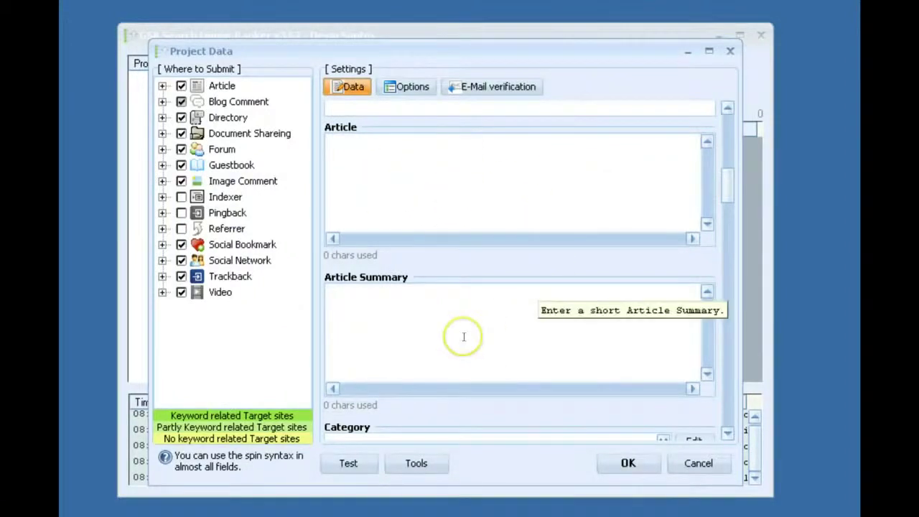
{"action": "left_click_drag", "start_coordinate": [728, 188], "coordinate": [730, 142]}
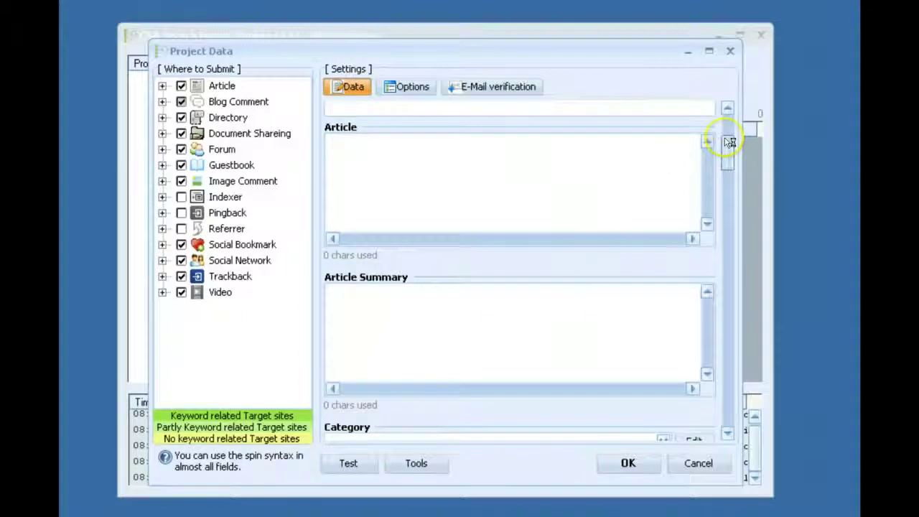
{"action": "scroll", "coordinate": [727, 145], "scroll_direction": "down", "scroll_amount": 3}
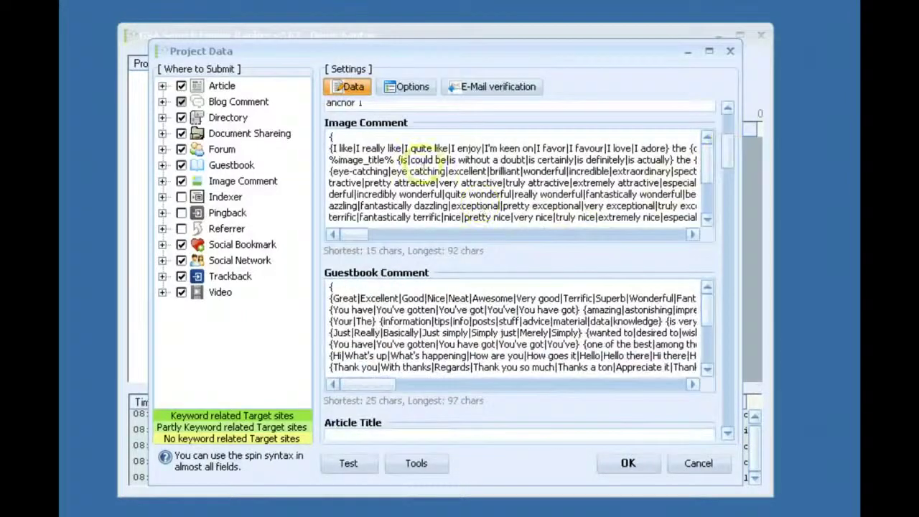